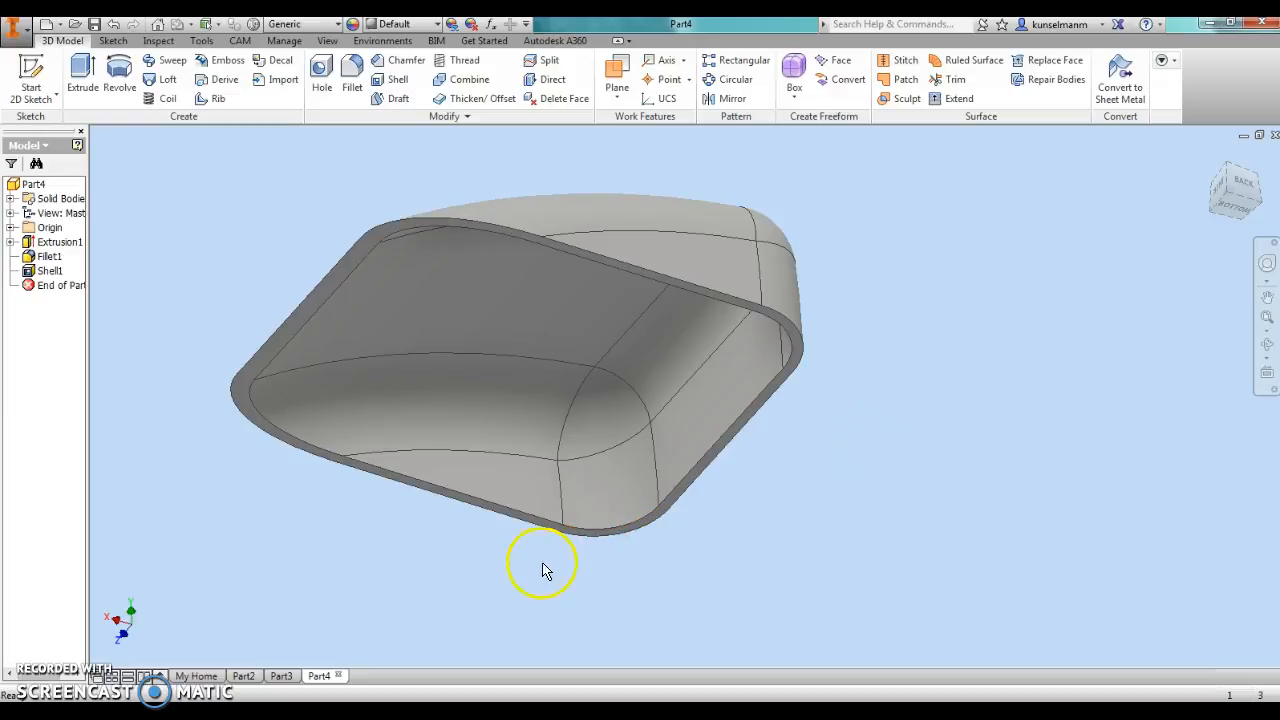
Step: Create a work plane offset 0.67 in outward from the flat rim face around the shell's open underside
{"action": "middle_click_drag", "start_coordinate": [871, 251], "coordinate": [125, 285], "text": "shift"}
{"action": "middle_click_drag", "start_coordinate": [503, 217], "coordinate": [746, 429], "text": "shift"}
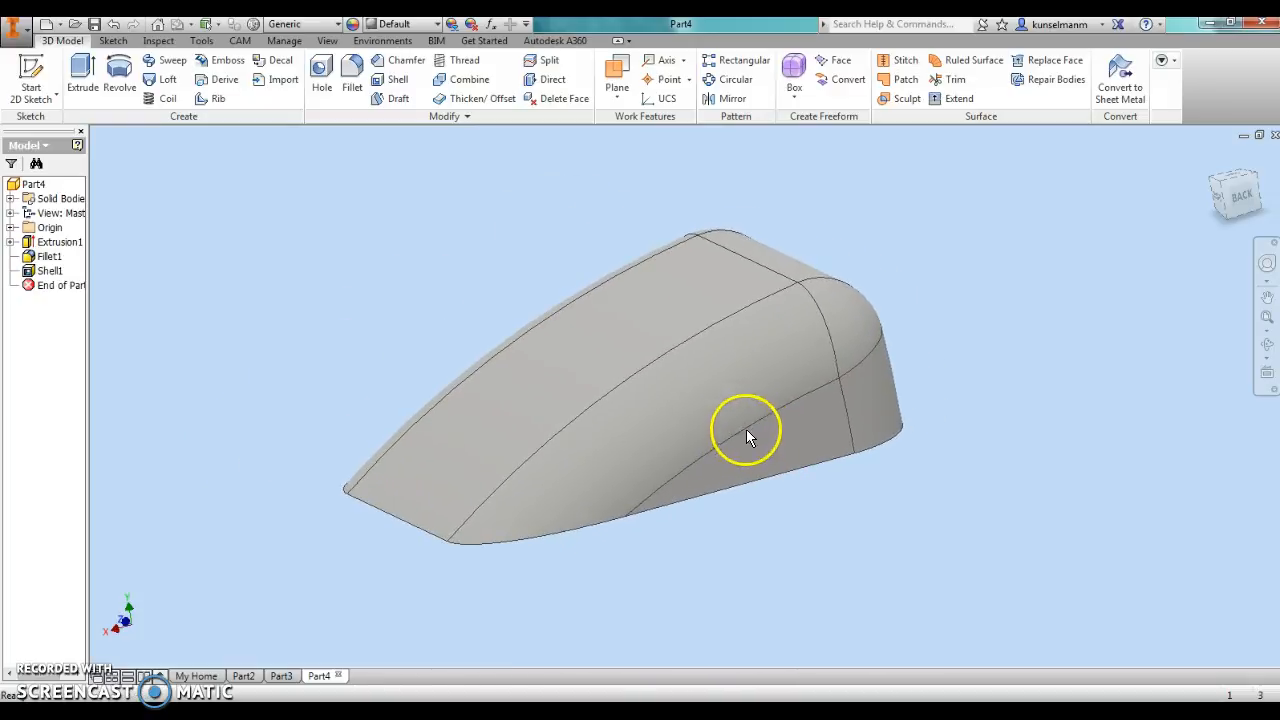
{"action": "left_click", "coordinate": [622, 100]}
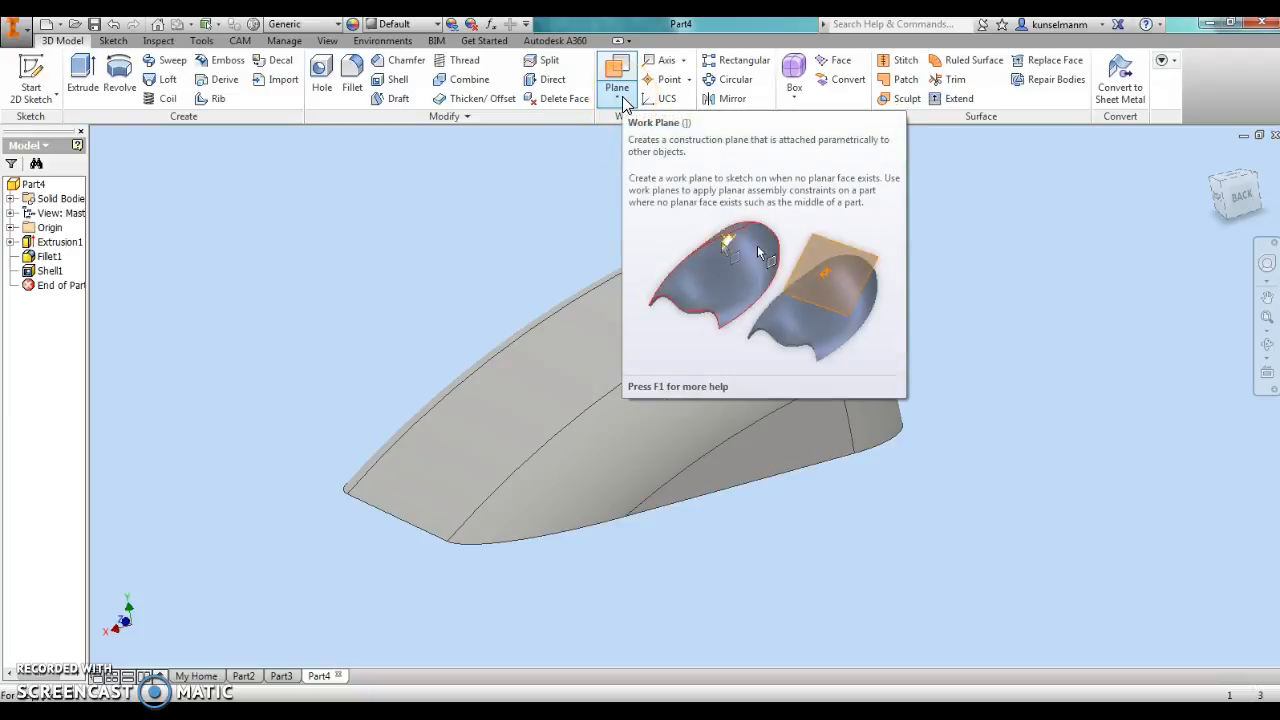
{"action": "left_click", "coordinate": [622, 100]}
{"action": "left_click", "coordinate": [675, 163]}
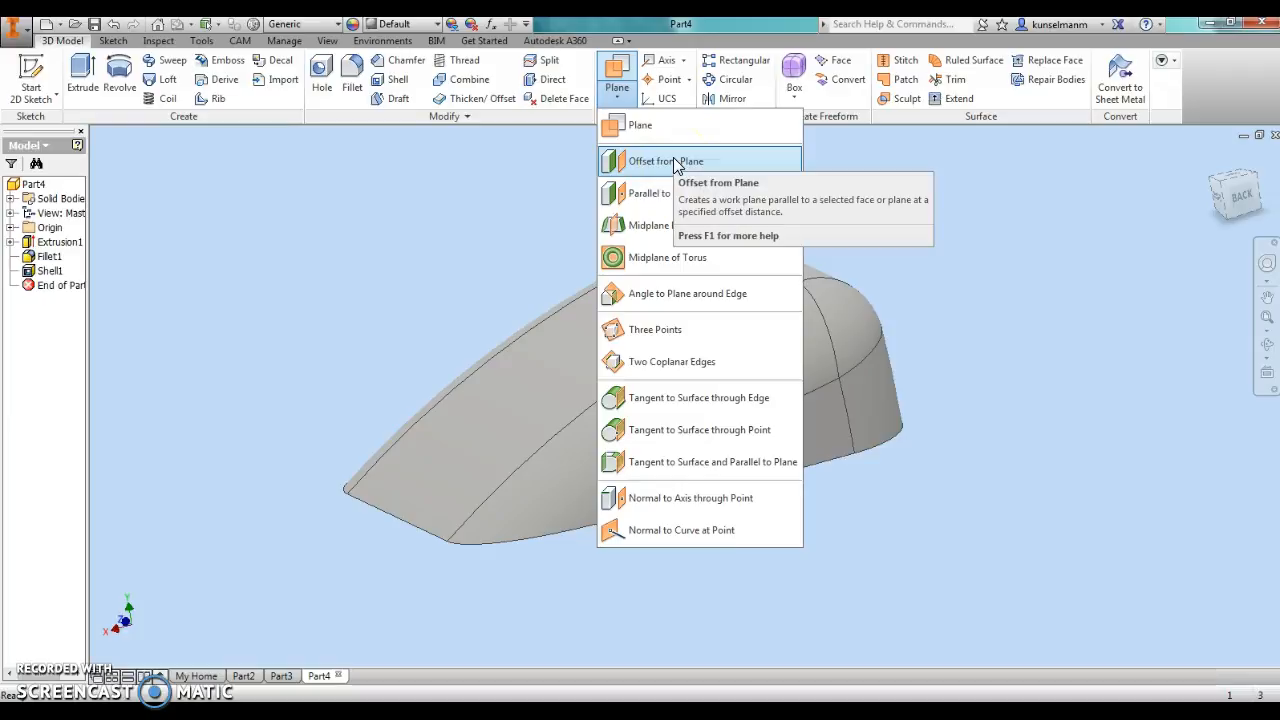
{"action": "left_click", "coordinate": [673, 160]}
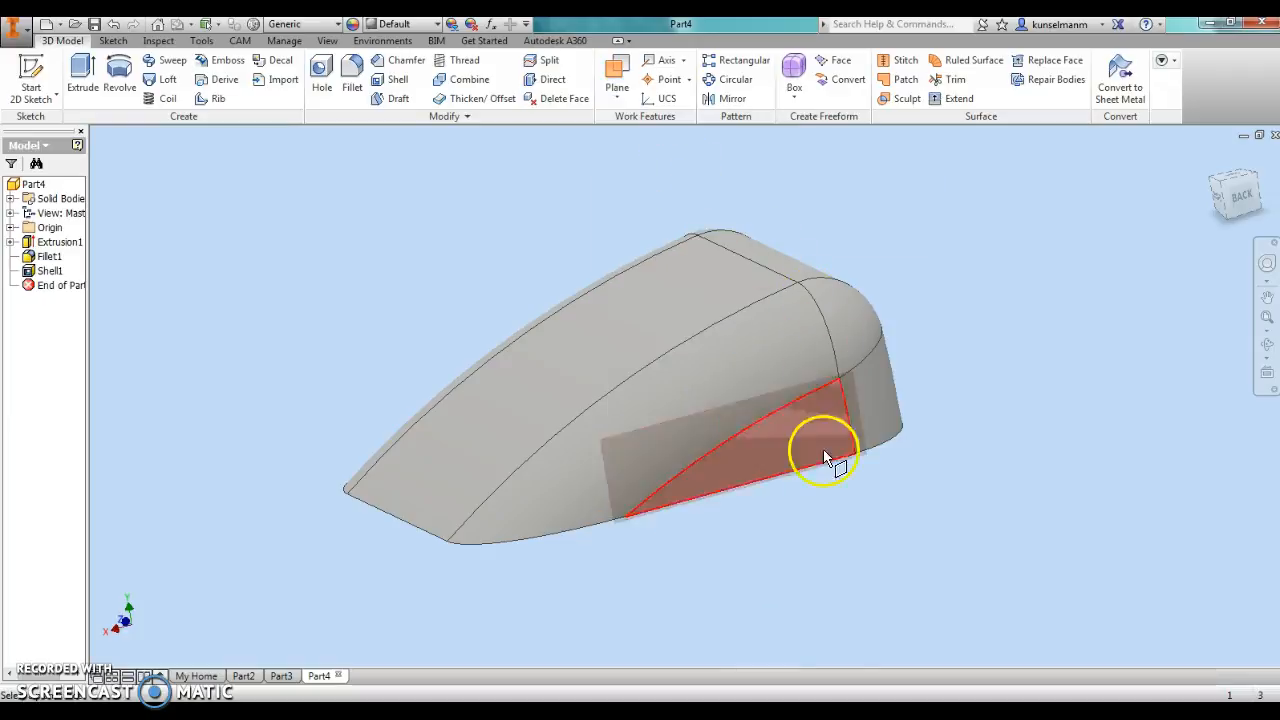
{"action": "middle_click_drag", "start_coordinate": [814, 534], "coordinate": [746, 494], "text": "shift"}
{"action": "scroll", "coordinate": [802, 488], "scroll_direction": "up", "scroll_amount": 3}
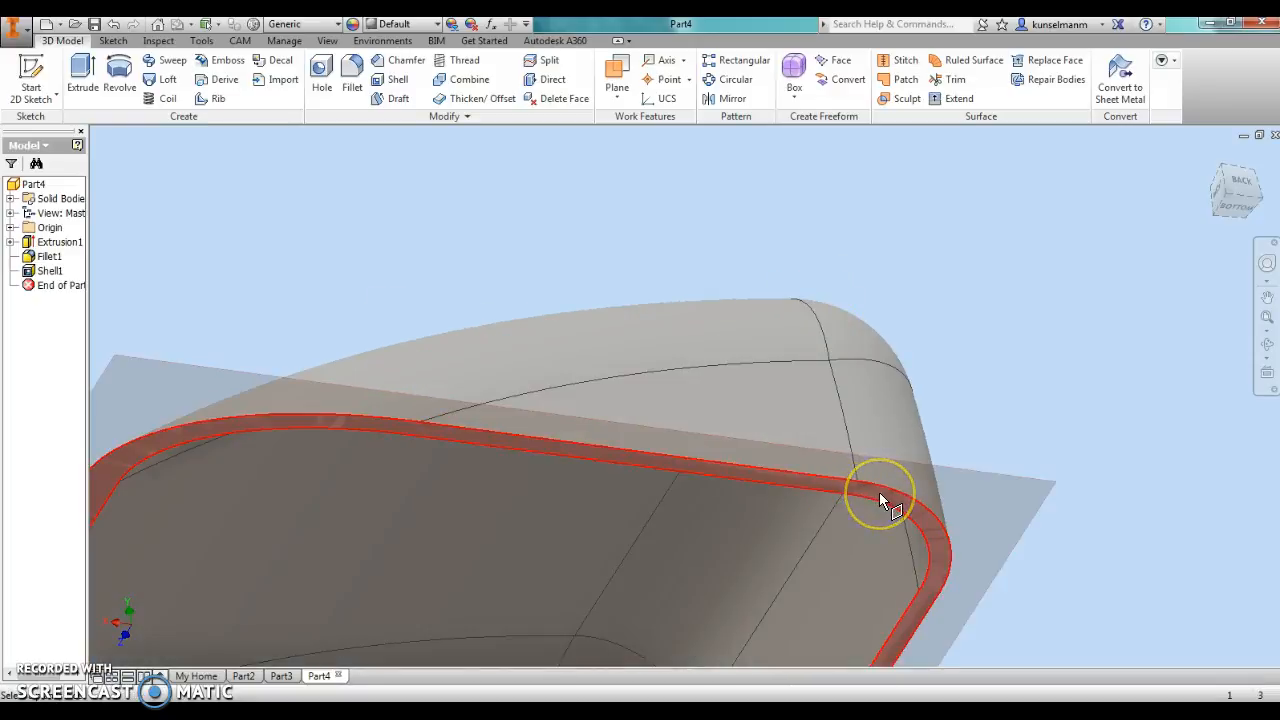
{"action": "left_click", "coordinate": [879, 492]}
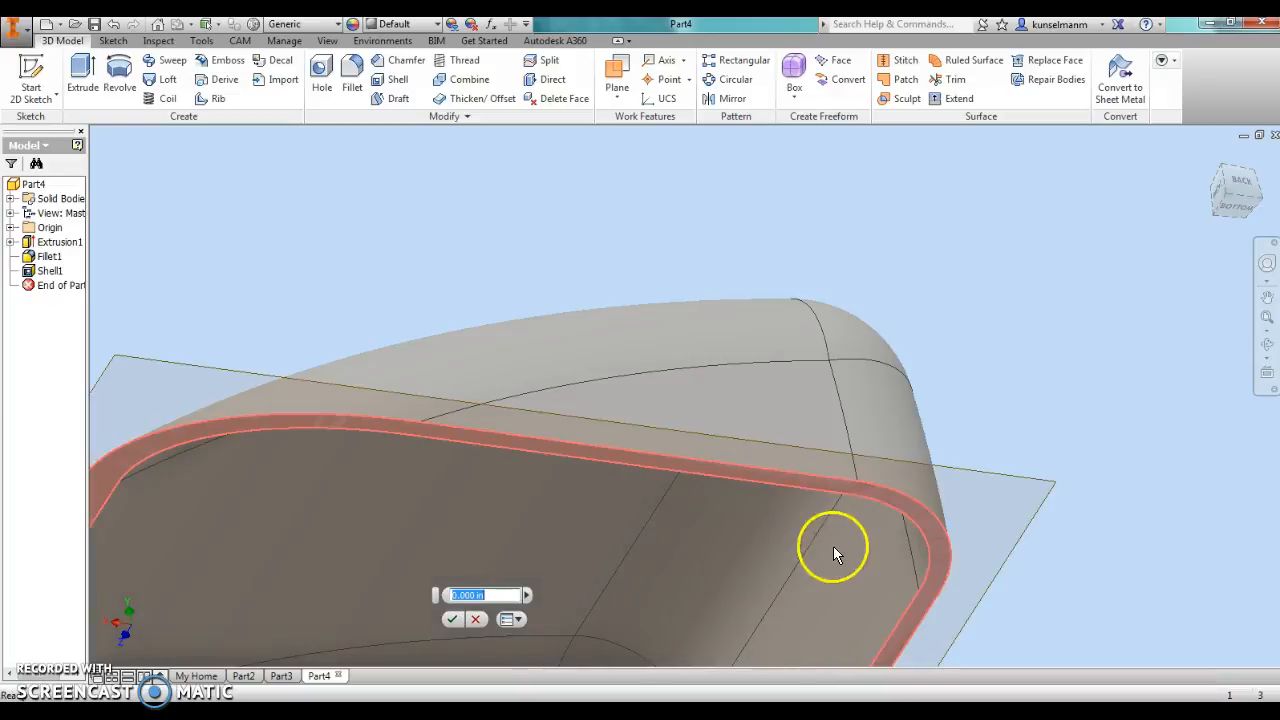
{"action": "middle_click_drag", "start_coordinate": [787, 571], "coordinate": [749, 406], "text": "shift"}
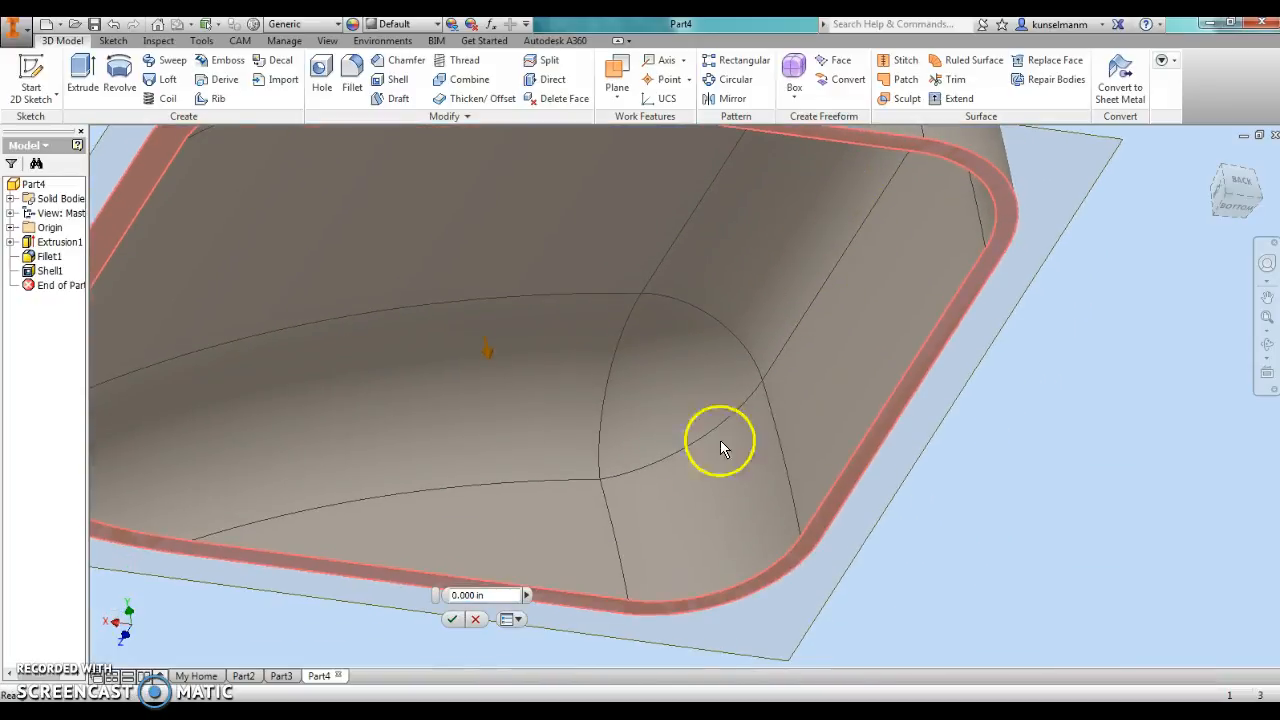
{"action": "left_click", "coordinate": [470, 595]}
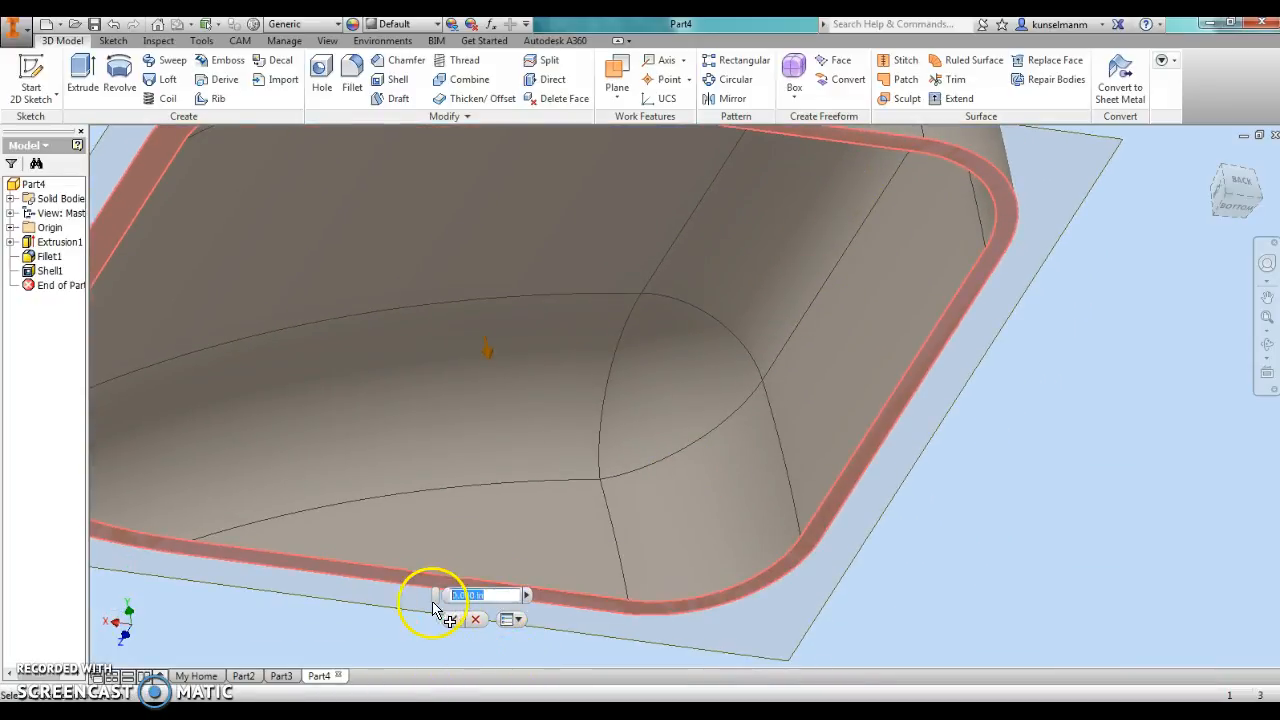
{"action": "type", "text": ".67"}
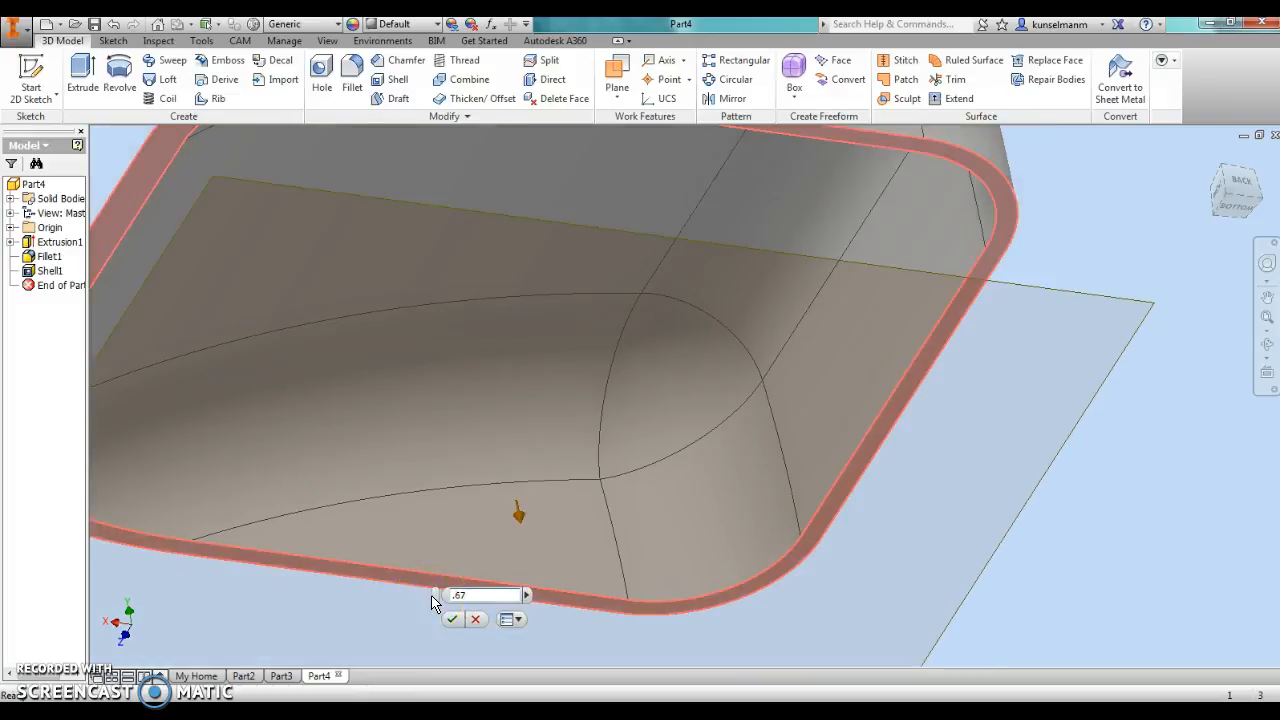
{"action": "key", "text": "Return"}
Step: Start a new sketch on the offset work plane below the shell
{"action": "middle_click_drag", "start_coordinate": [473, 557], "coordinate": [900, 432], "text": "shift"}
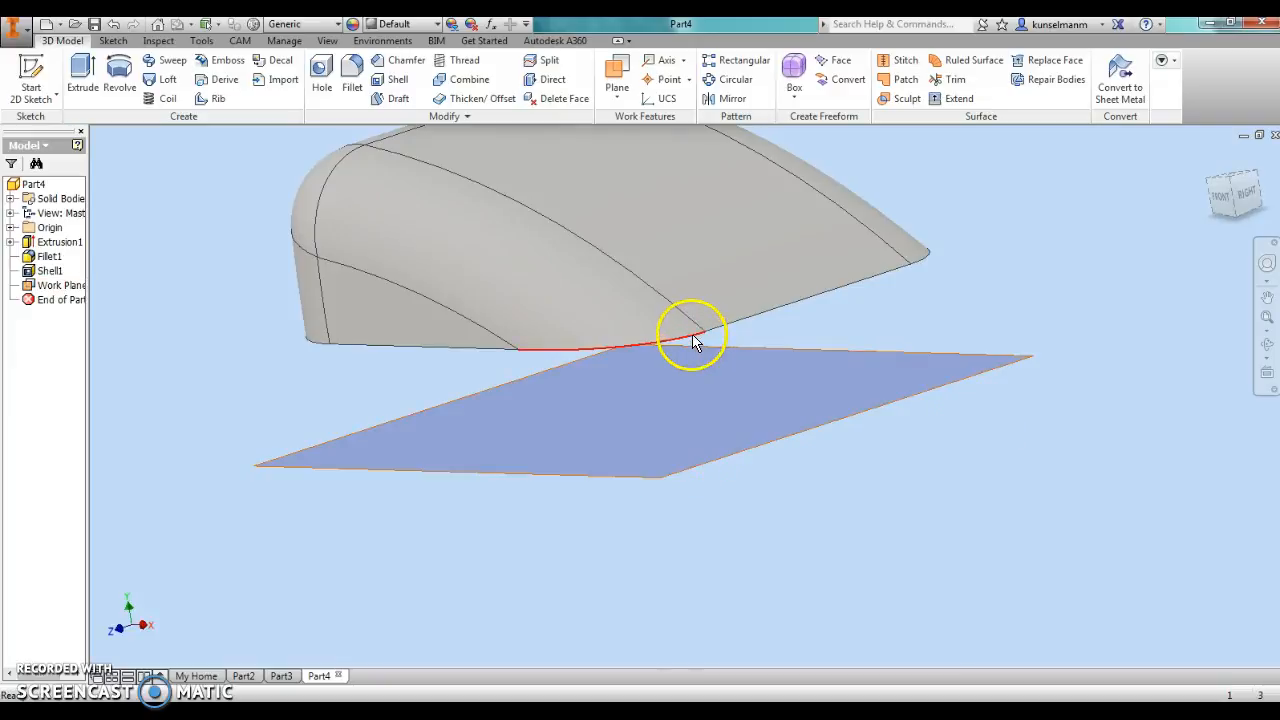
{"action": "left_click", "coordinate": [717, 470]}
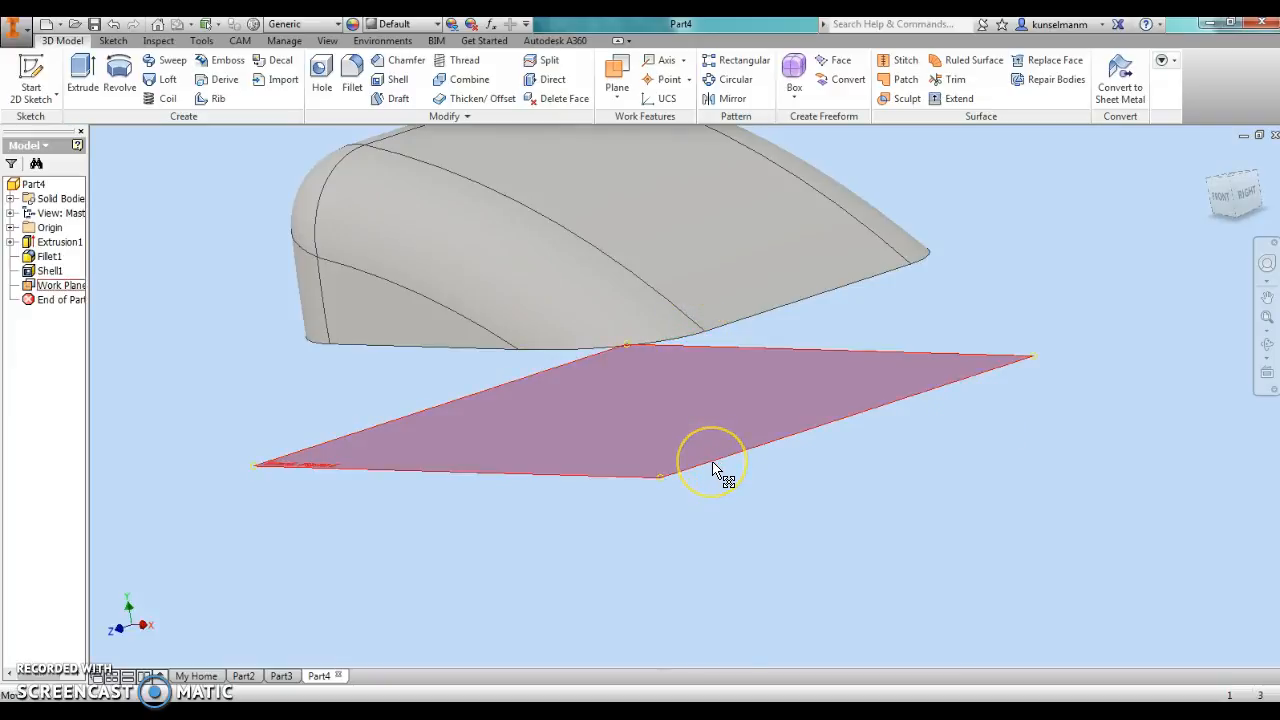
{"action": "right_click", "coordinate": [713, 468]}
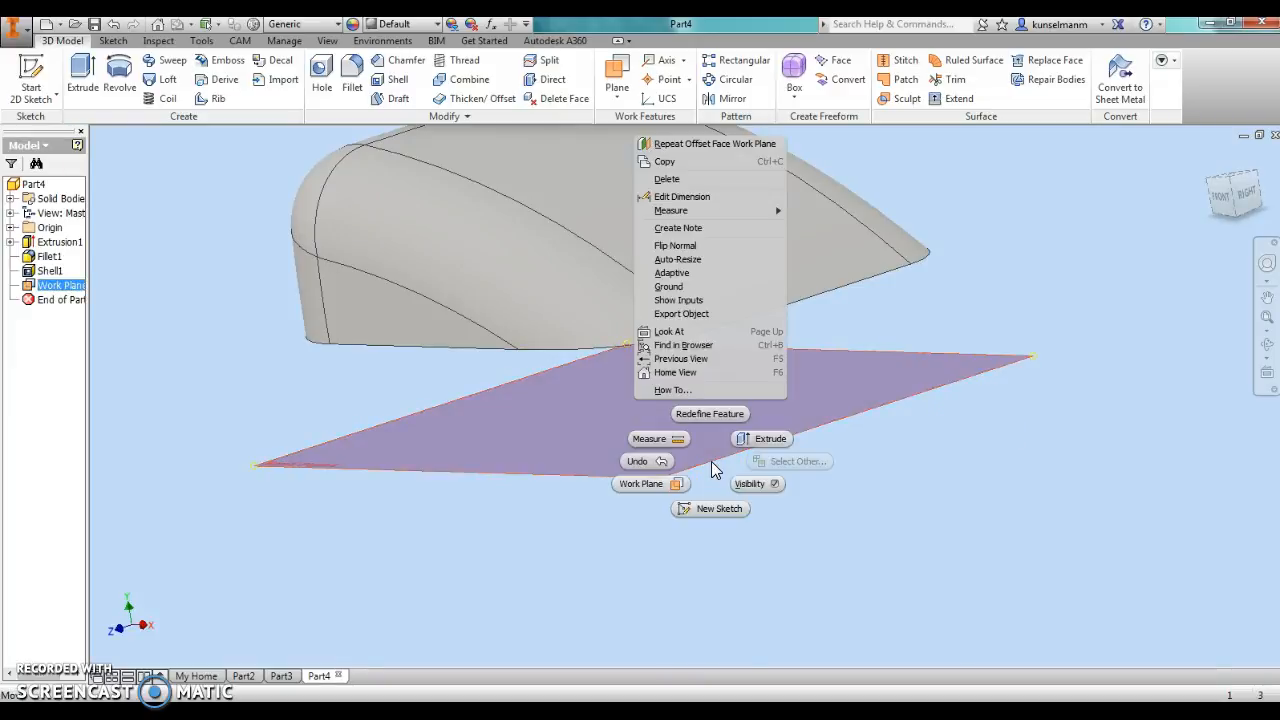
{"action": "left_click", "coordinate": [727, 509]}
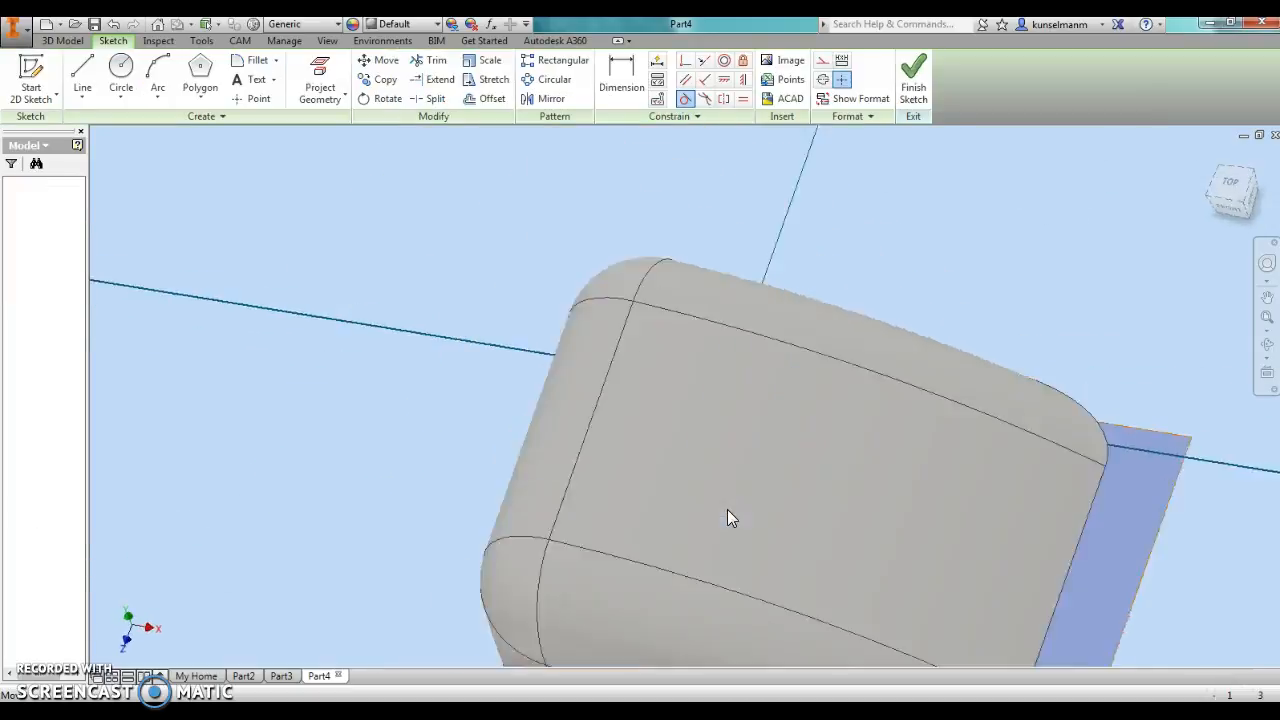
Step: Sketch a two-point rectangle about 1.85 in tall inside the shell's outline, as seen squarely from below with the X axis pointing right
{"action": "mouse_move", "coordinate": [1091, 532]}
{"action": "middle_mouse_down", "text": "shift"}
{"action": "mouse_move", "coordinate": [766, 437]}
{"action": "mouse_move", "coordinate": [694, 386]}
{"action": "mouse_move", "coordinate": [730, 370]}
{"action": "middle_mouse_up", "text": "shift"}
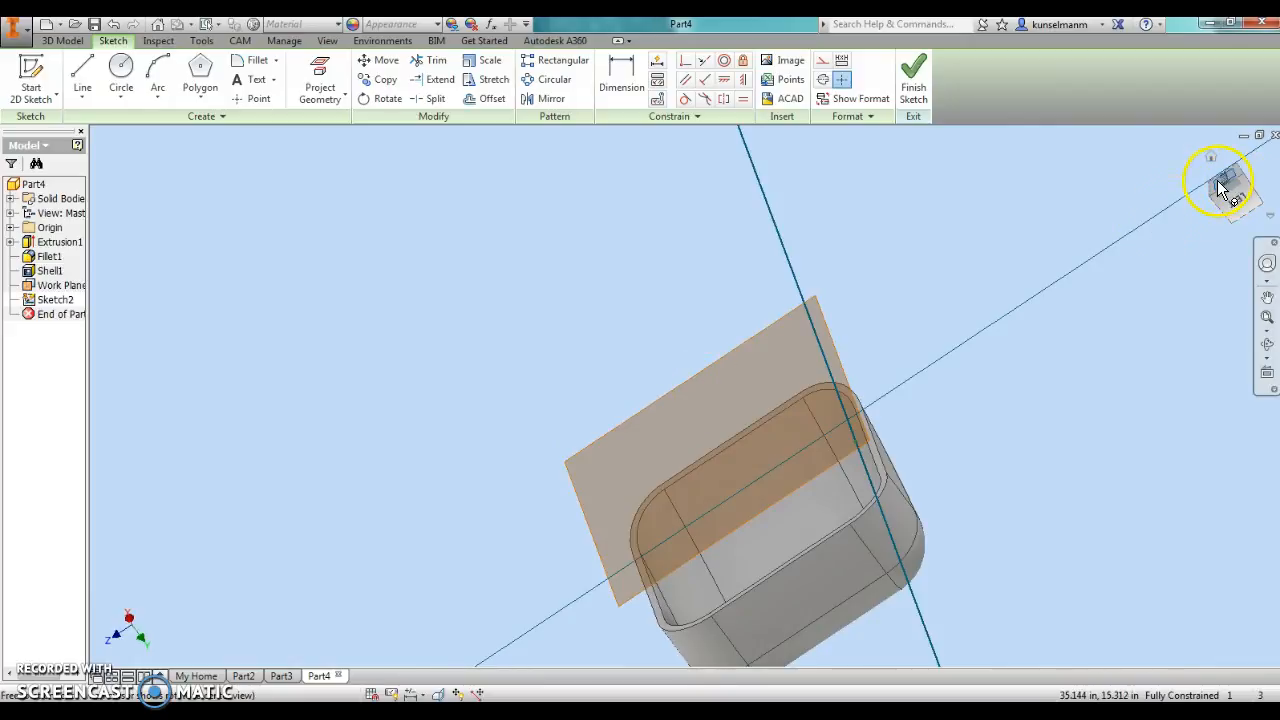
{"action": "left_click", "coordinate": [1218, 190]}
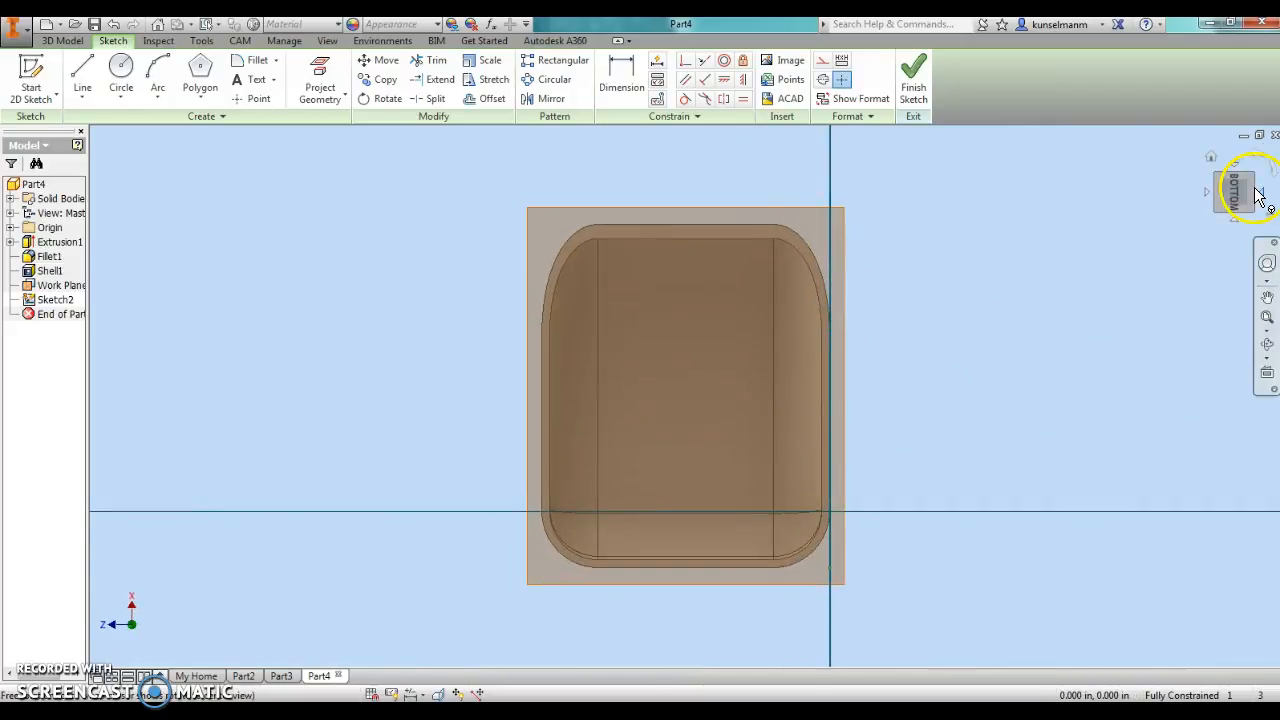
{"action": "left_click", "coordinate": [1268, 170]}
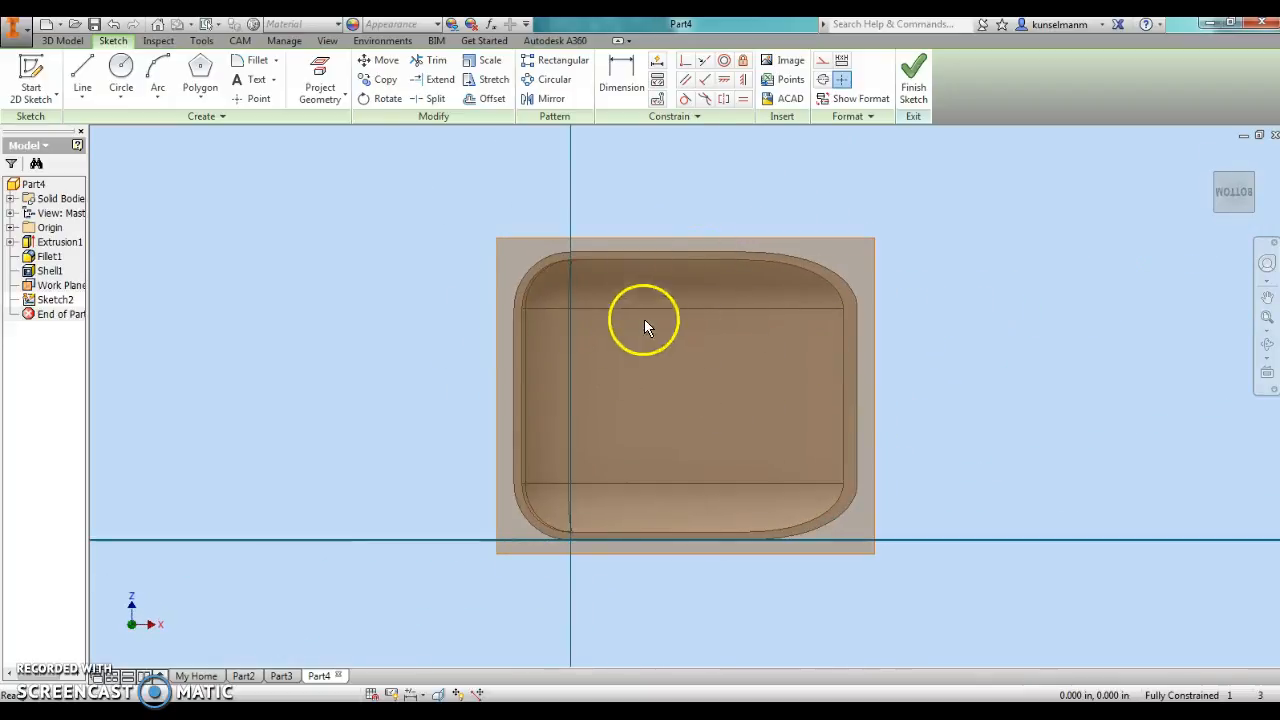
{"action": "mouse_move", "coordinate": [903, 257]}
{"action": "middle_mouse_down", "text": "shift"}
{"action": "mouse_move", "coordinate": [889, 289]}
{"action": "mouse_move", "coordinate": [686, 354]}
{"action": "middle_mouse_up", "text": "shift"}
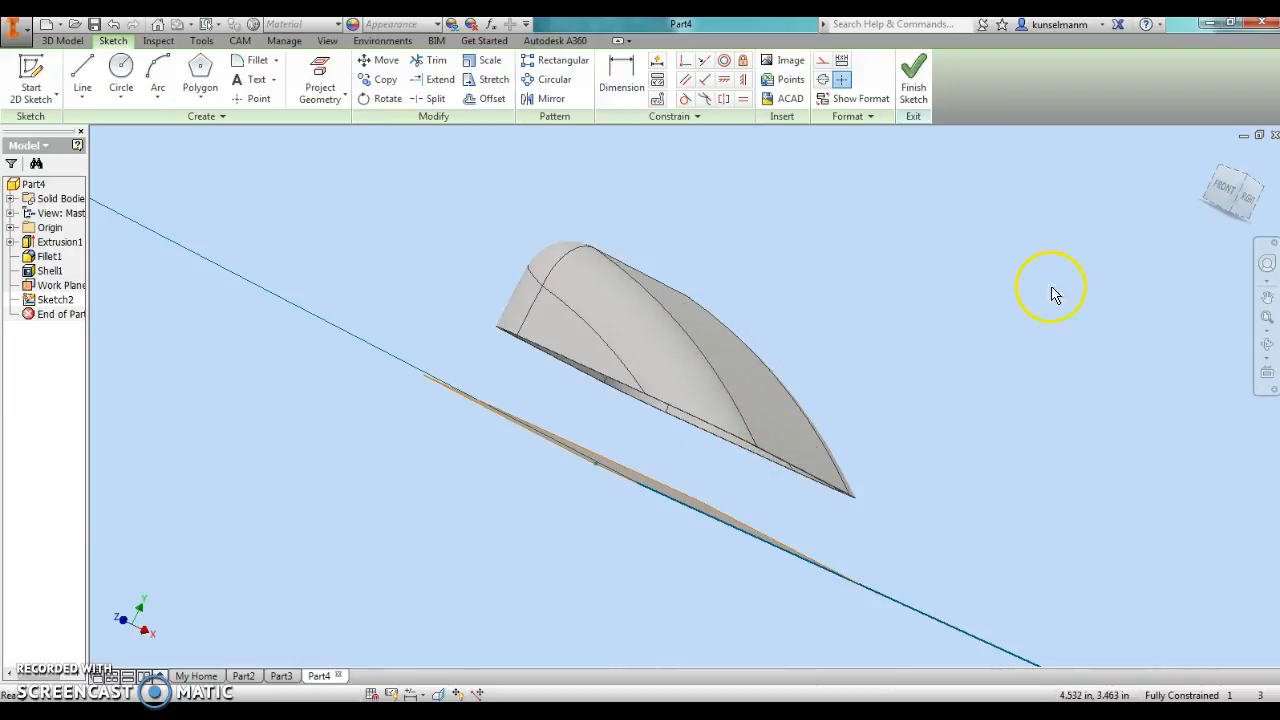
{"action": "middle_click_drag", "start_coordinate": [617, 438], "coordinate": [677, 391], "text": "shift"}
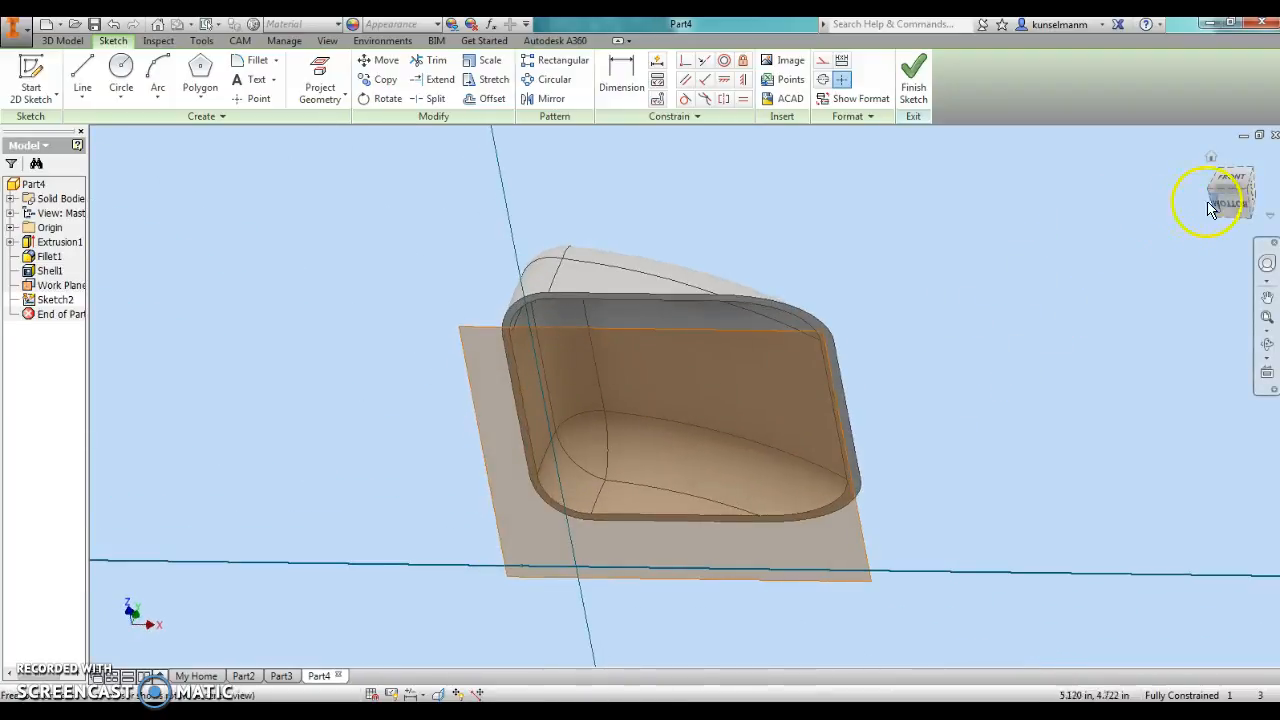
{"action": "left_click", "coordinate": [1238, 210]}
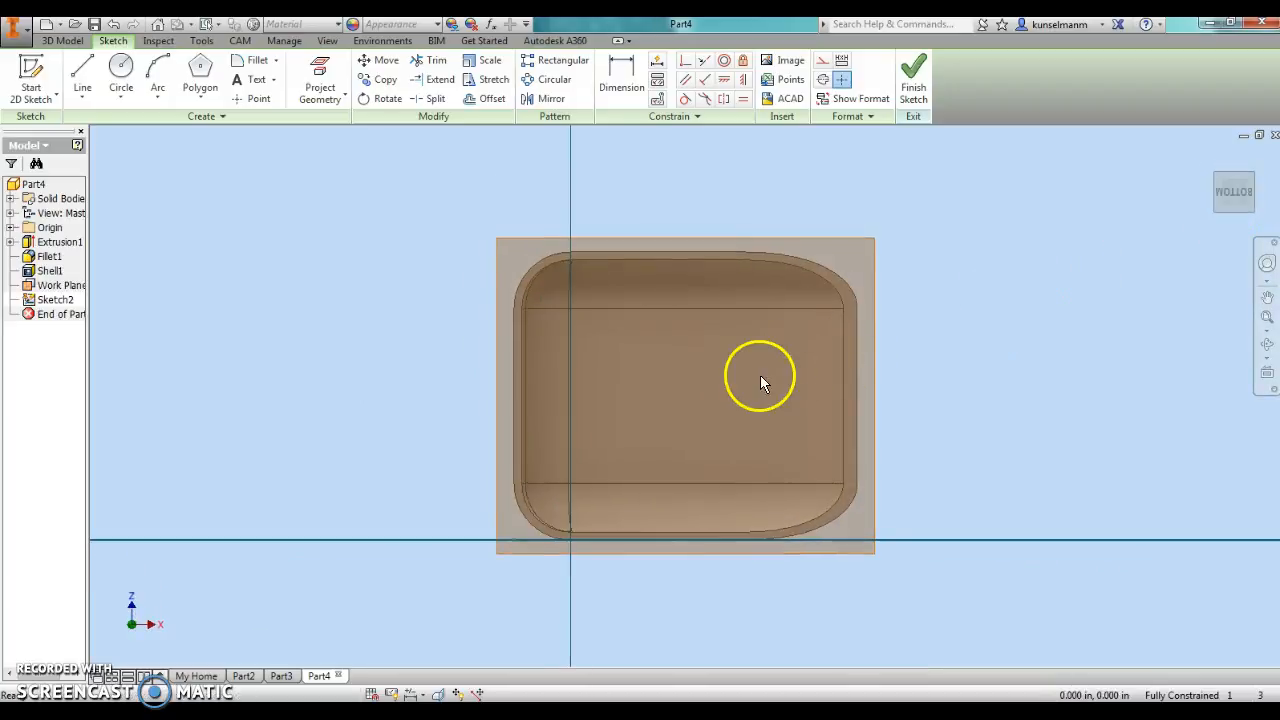
{"action": "middle_click_drag", "start_coordinate": [761, 381], "coordinate": [730, 384]}
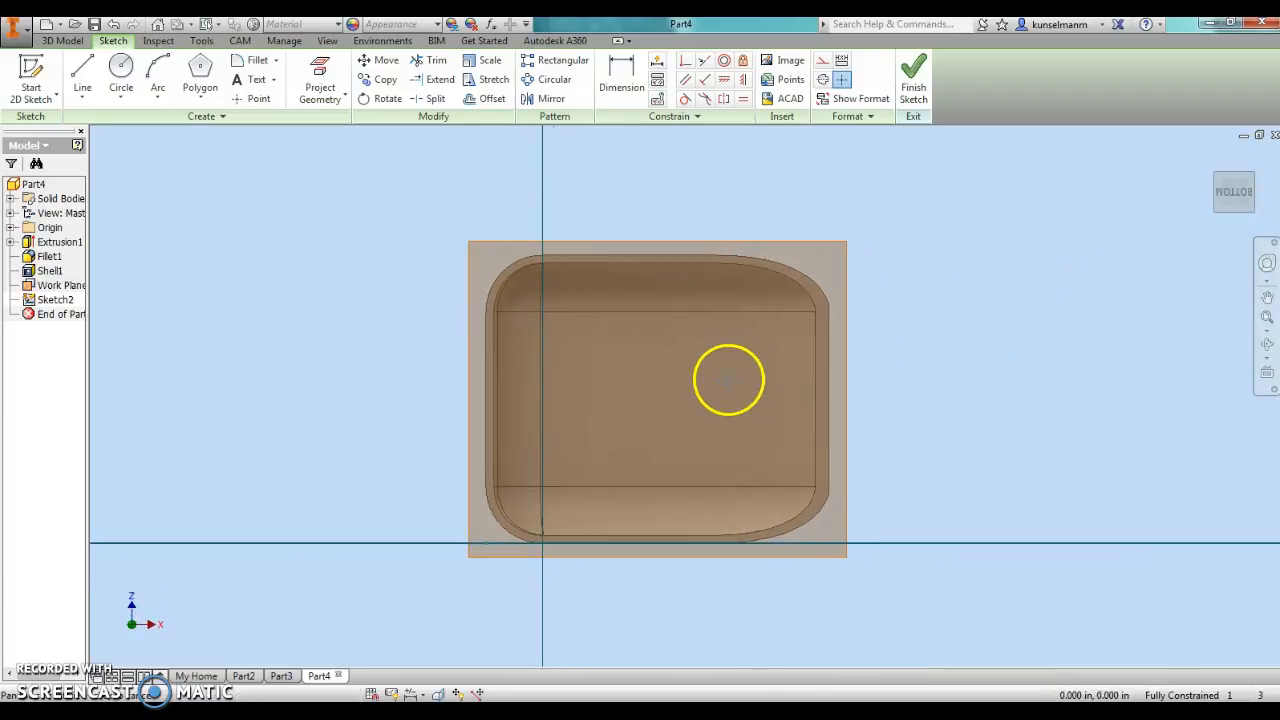
{"action": "left_click", "coordinate": [205, 104]}
{"action": "left_click", "coordinate": [212, 124]}
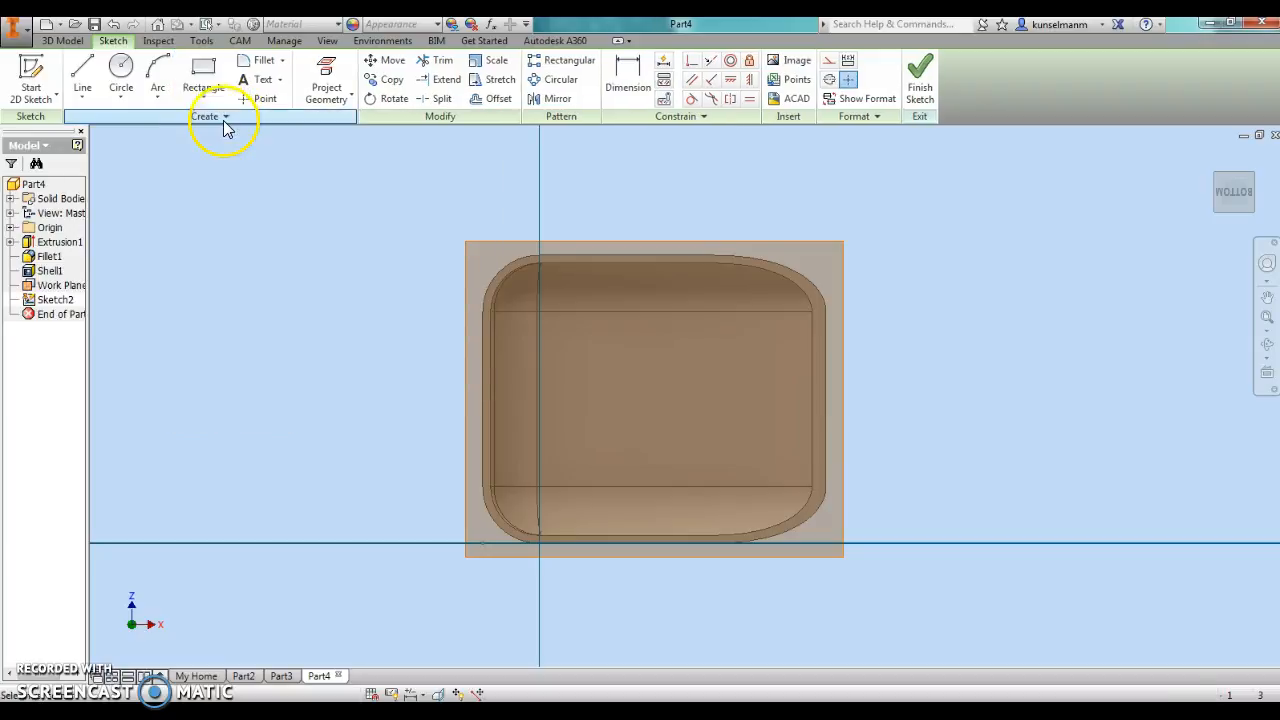
{"action": "left_click", "coordinate": [559, 298]}
{"action": "left_click", "coordinate": [755, 507]}
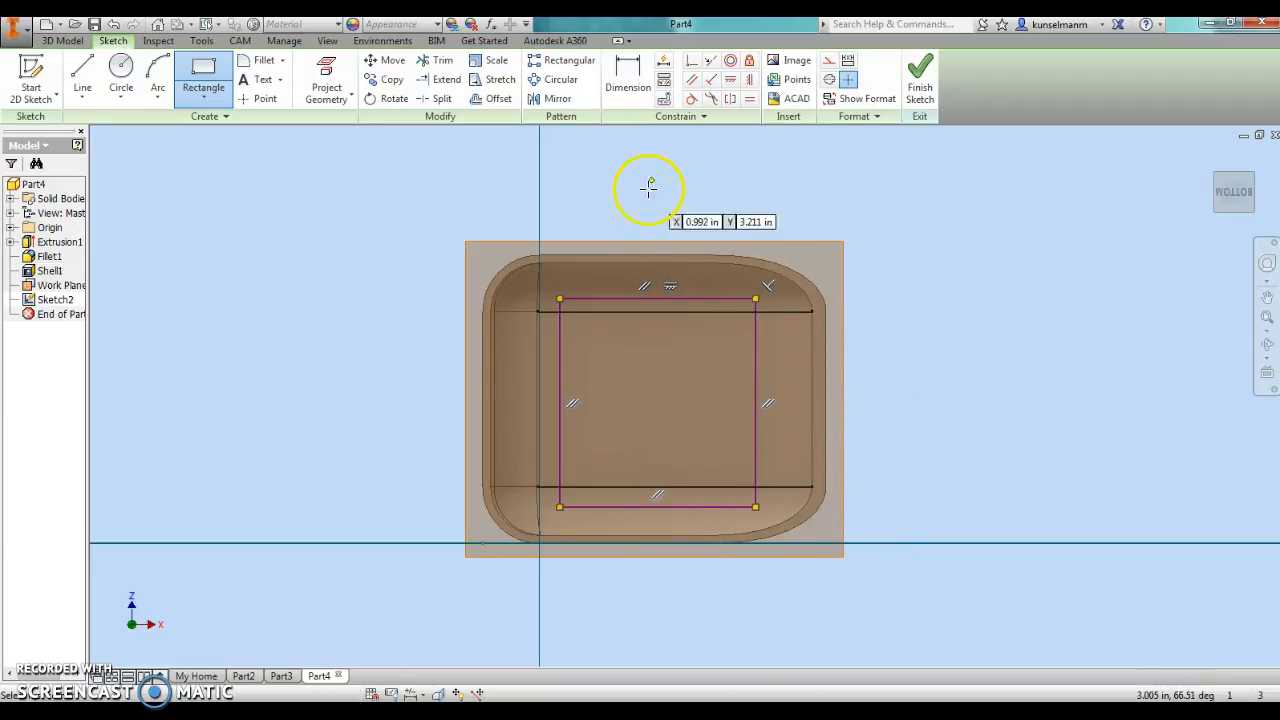
Step: Dimension the rectangle's right side 0.68 in from the shell's outer right edge
{"action": "left_click", "coordinate": [638, 88]}
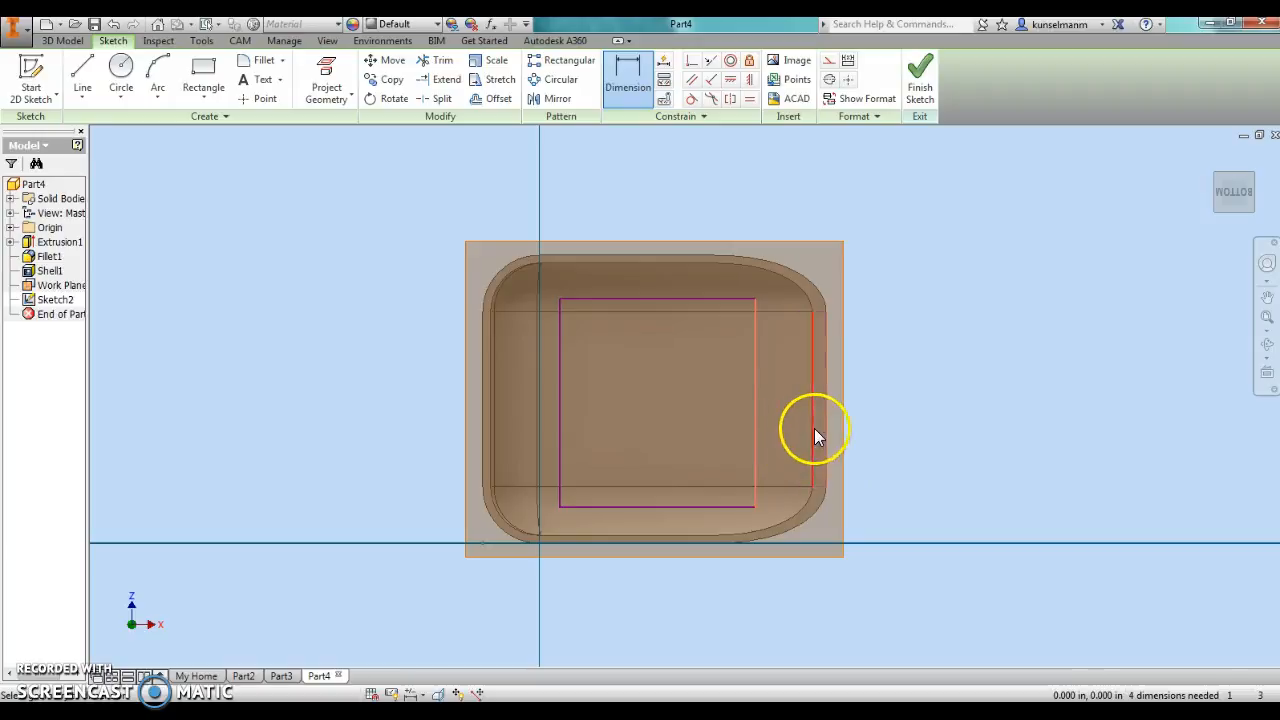
{"action": "left_click", "coordinate": [827, 404]}
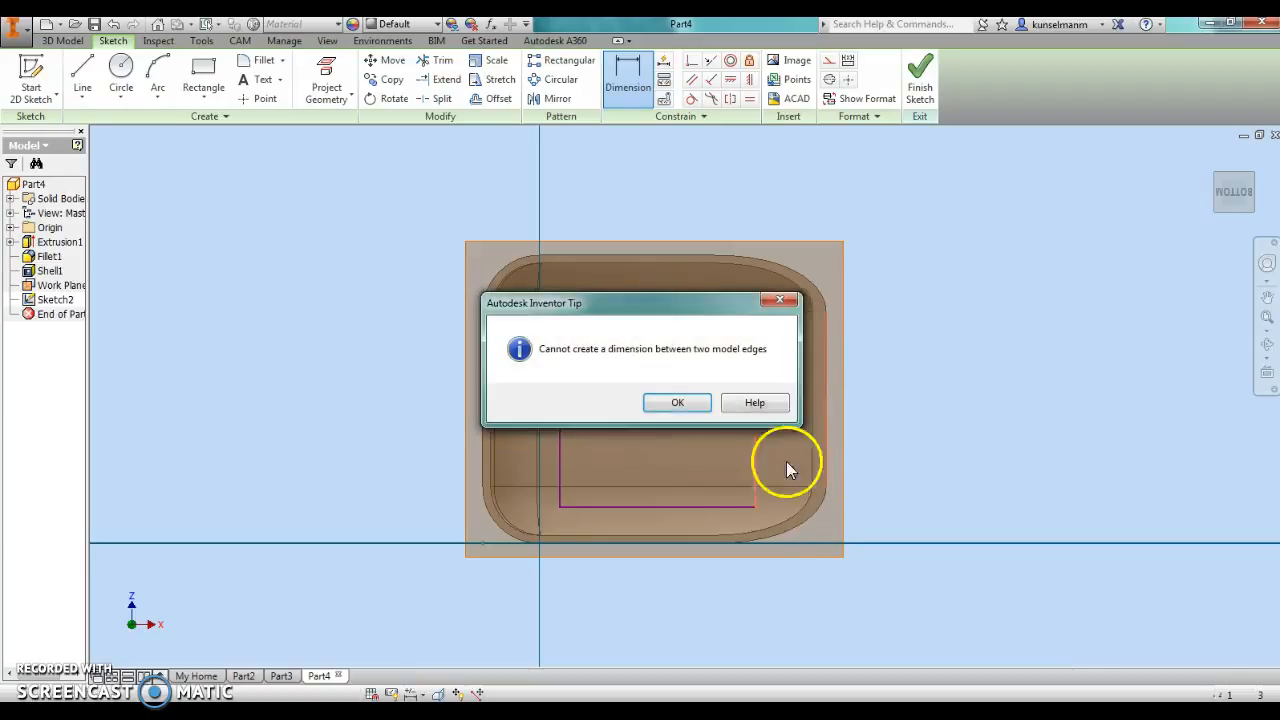
{"action": "left_click", "coordinate": [684, 402]}
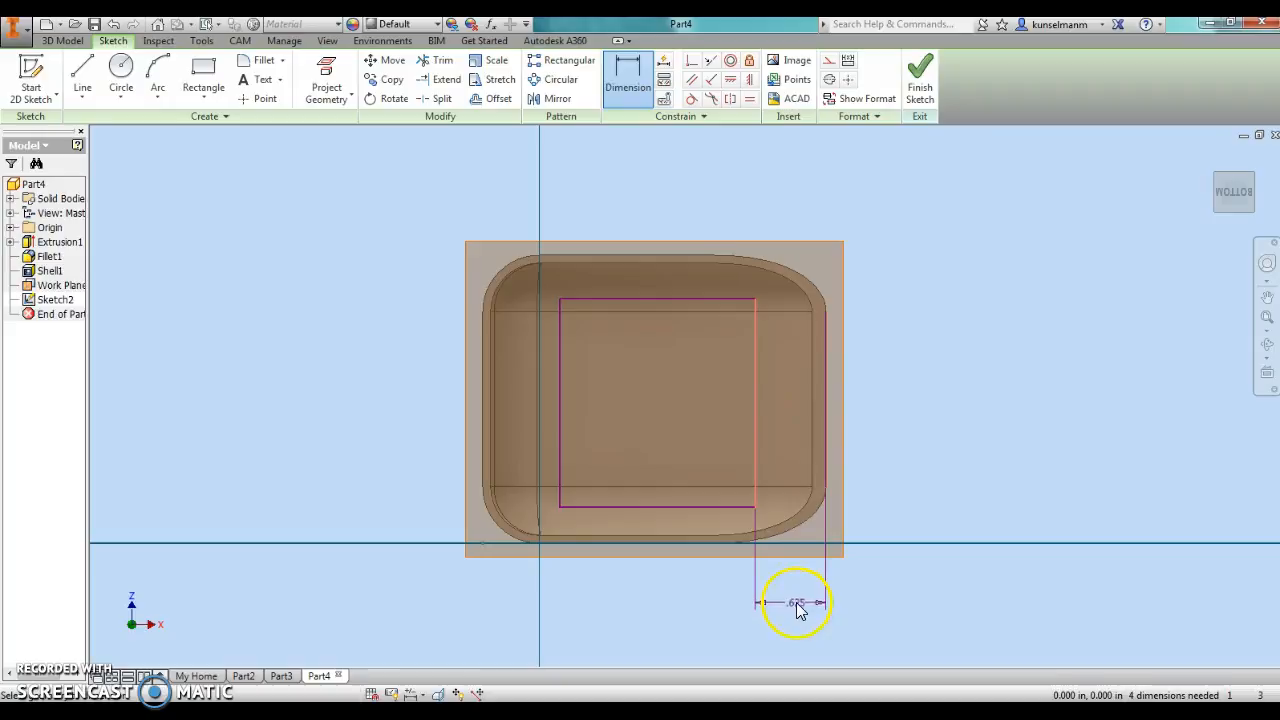
{"action": "left_click", "coordinate": [799, 607]}
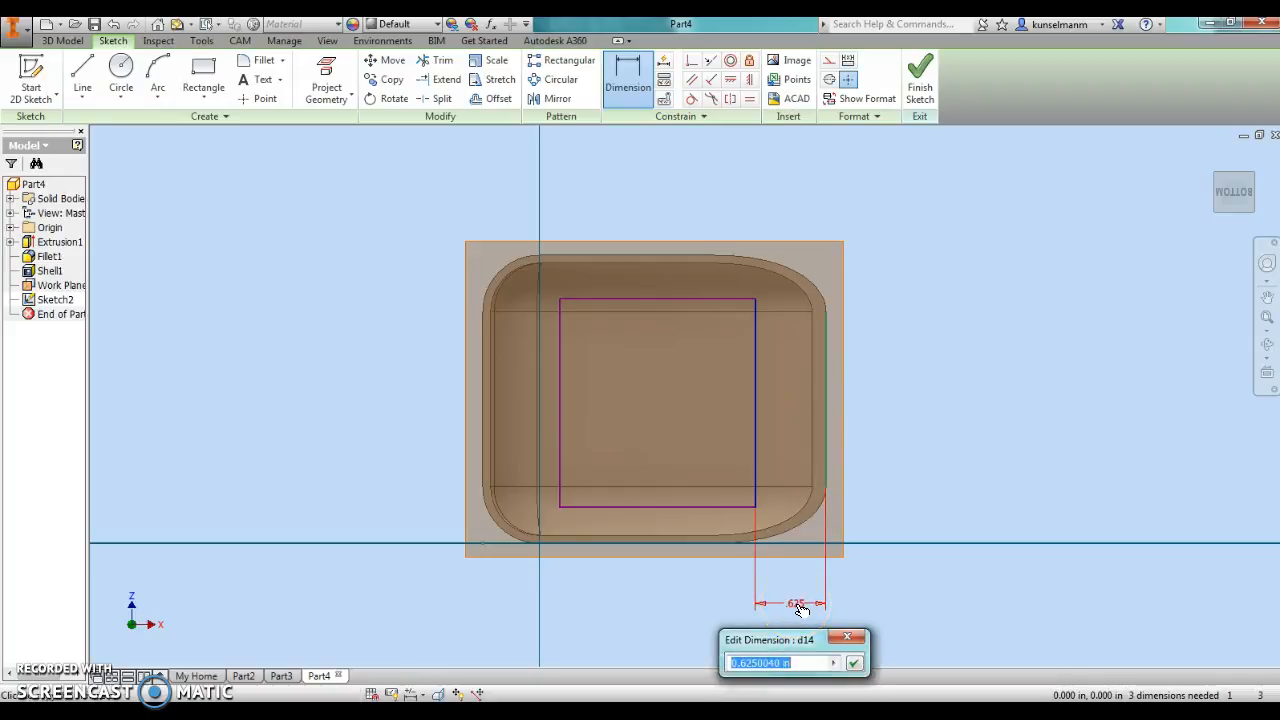
{"action": "type", "text": ".68"}
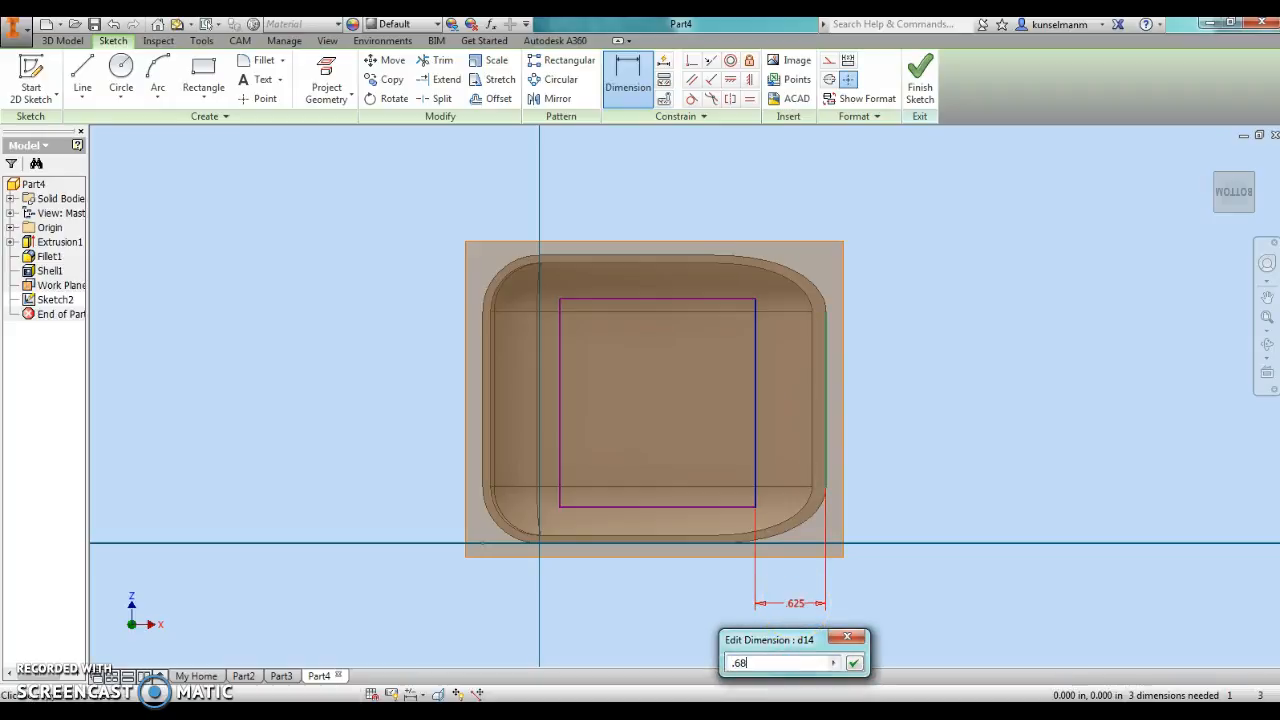
{"action": "key", "text": "Return"}
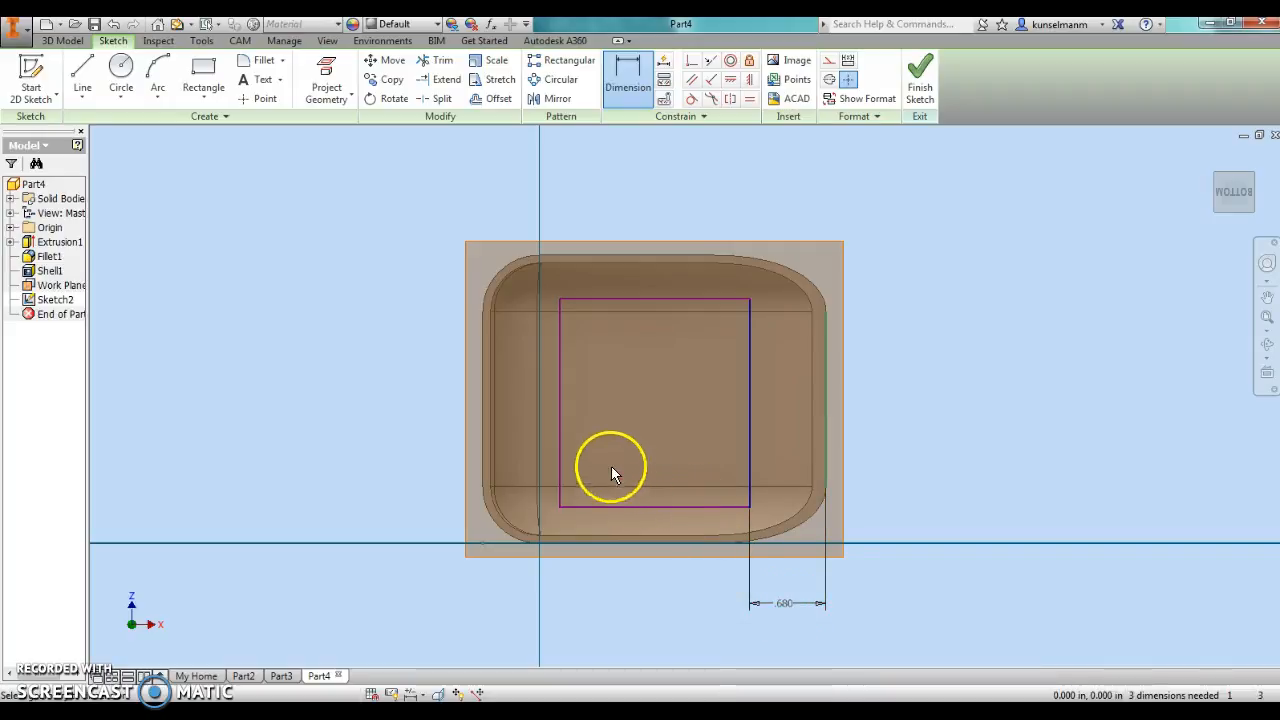
Step: Dimension the rectangle's left side 2.22 in from the shell's outer right edge
{"action": "left_click", "coordinate": [560, 431]}
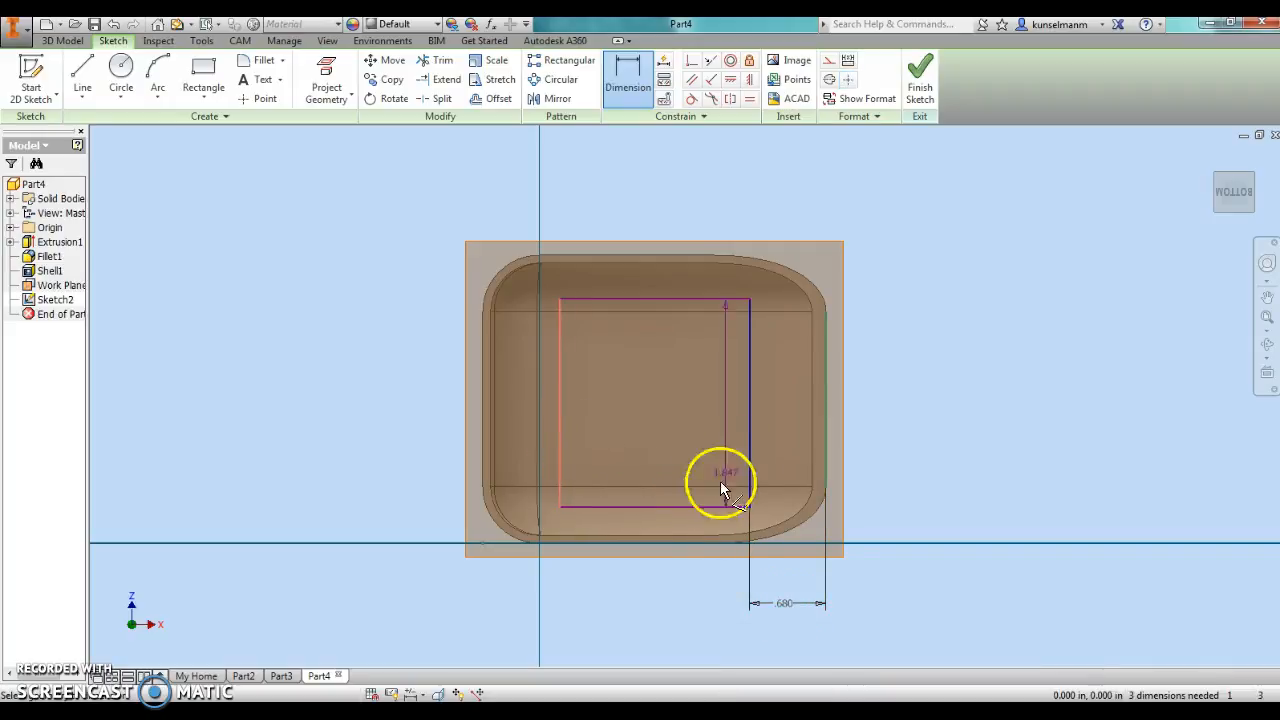
{"action": "left_click", "coordinate": [825, 410]}
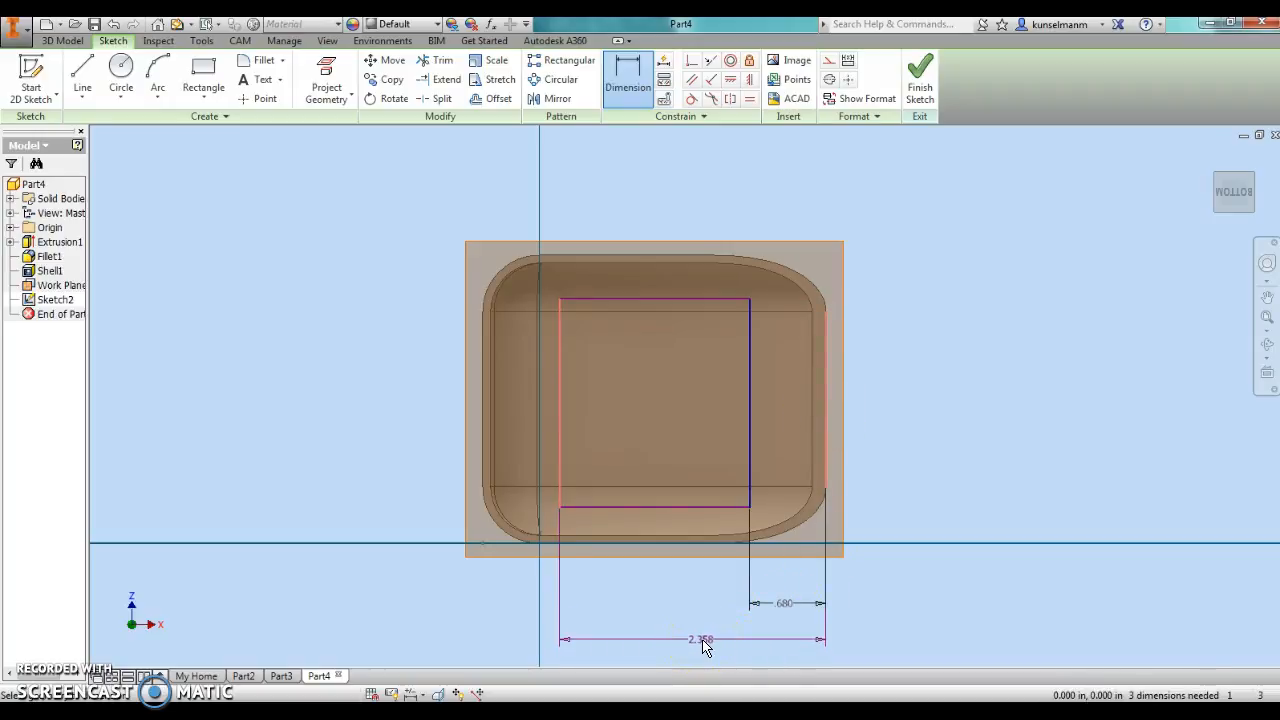
{"action": "left_click", "coordinate": [703, 646]}
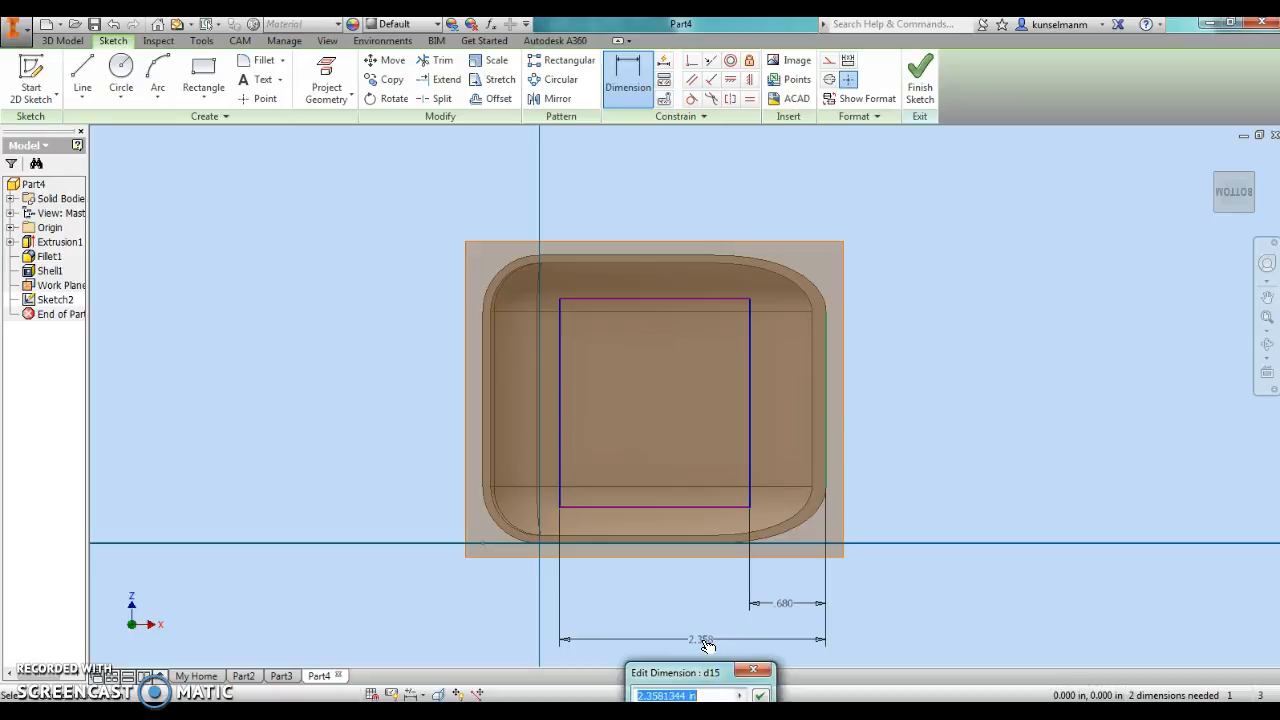
{"action": "type", "text": "2.22"}
{"action": "key", "text": "Return"}
{"action": "left_click", "coordinate": [698, 636]}
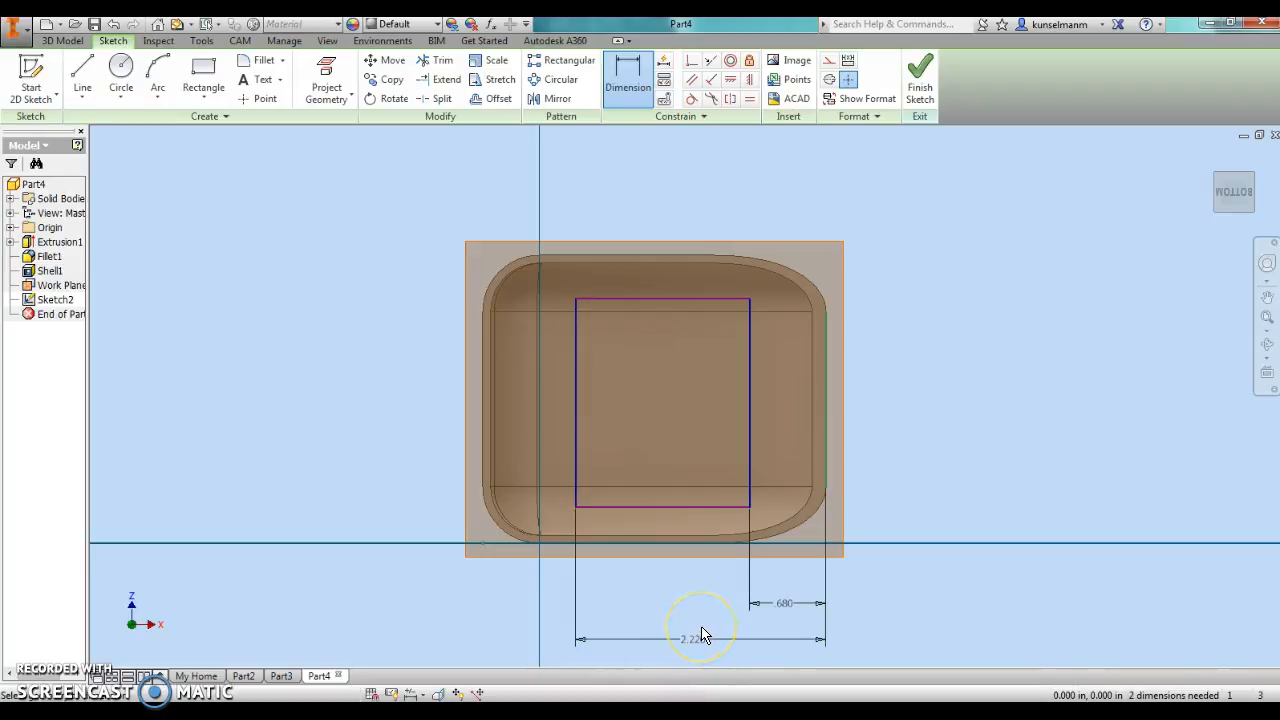
Step: Dimension the rectangle's upper side 2.26 in from the shell's outer lower edge
{"action": "left_click", "coordinate": [675, 298]}
{"action": "left_click", "coordinate": [650, 546]}
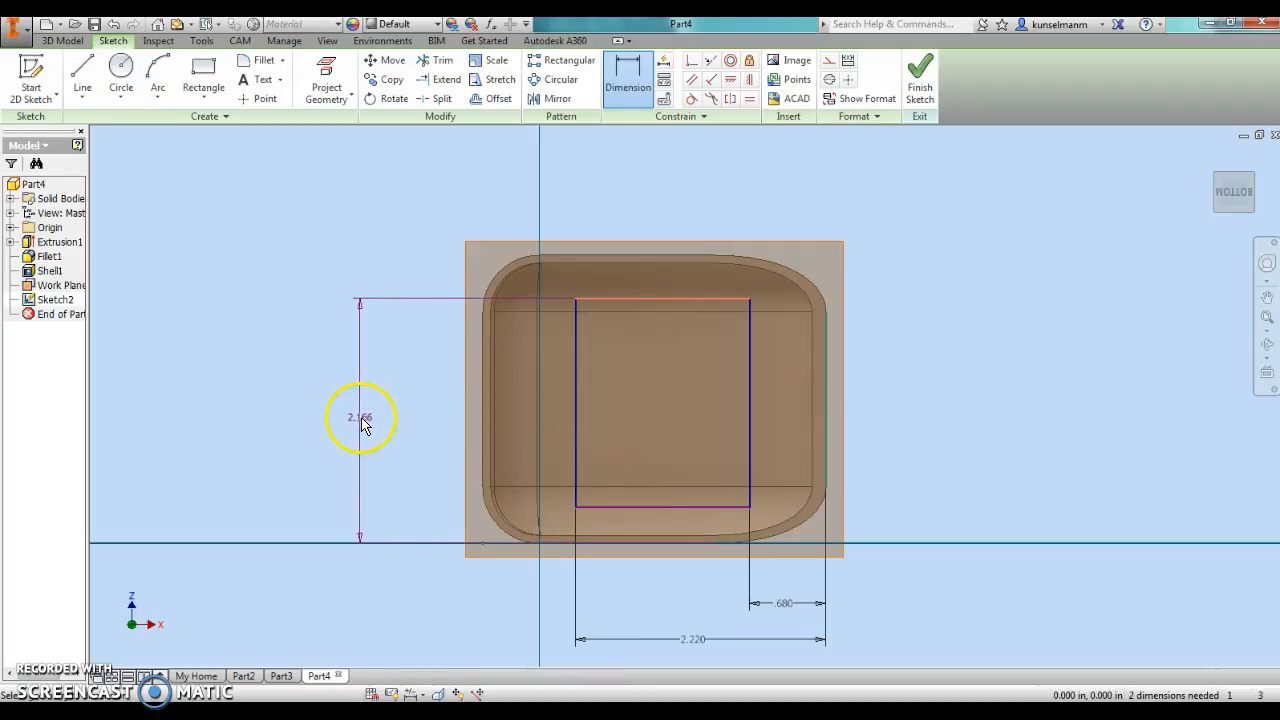
{"action": "left_click", "coordinate": [363, 424]}
{"action": "type", "text": "2.26"}
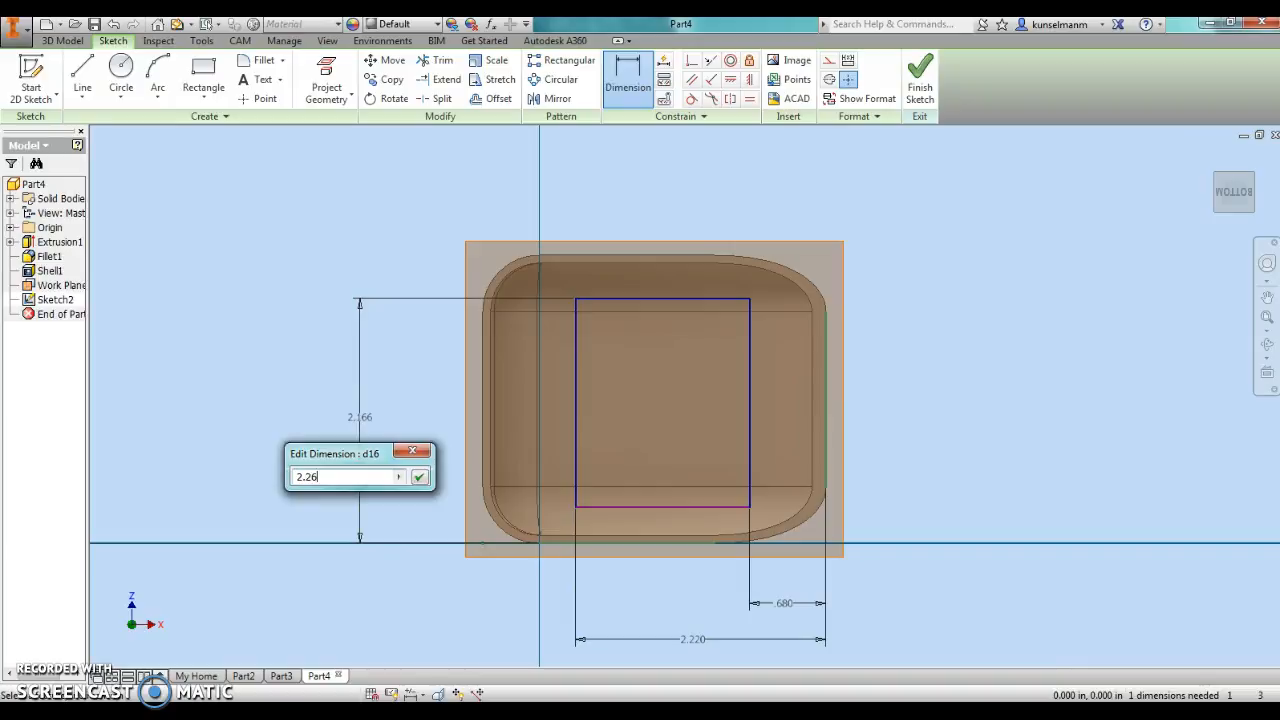
{"action": "key", "text": "Return"}
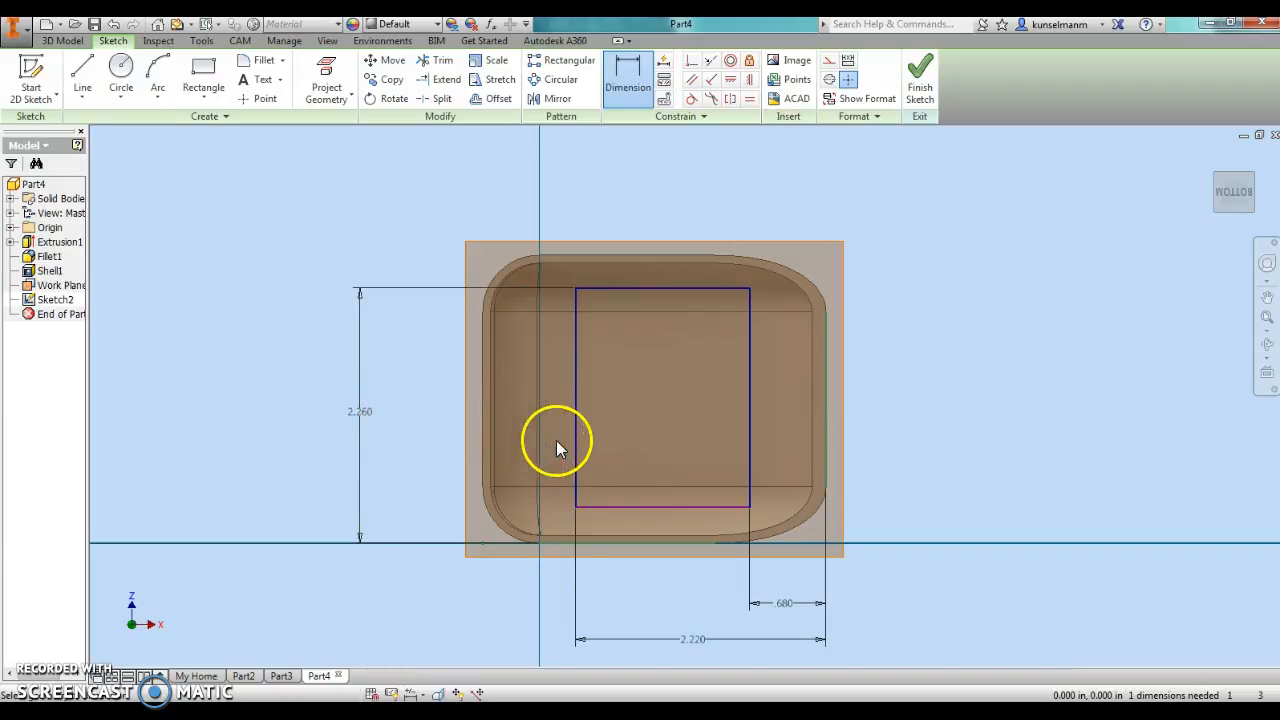
Step: Dimension the rectangle's lower side 0.29 in from the shell's outer lower edge
{"action": "left_click", "coordinate": [627, 507]}
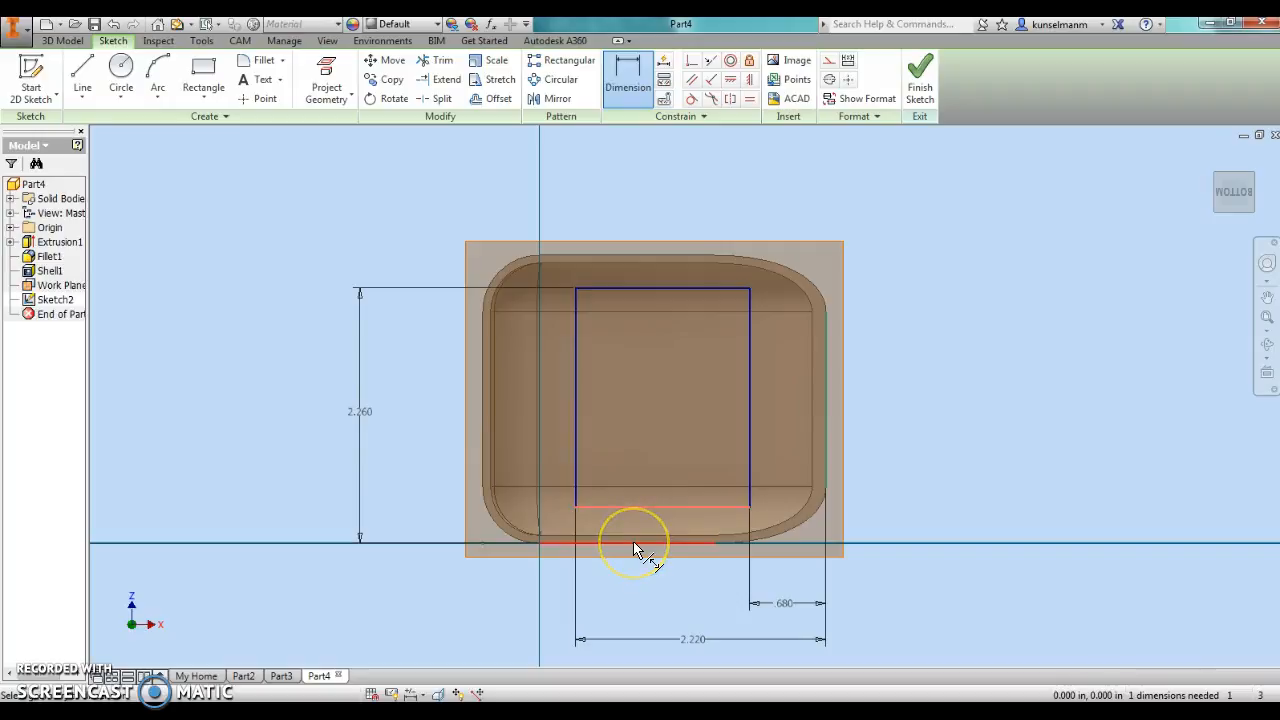
{"action": "left_click_drag", "start_coordinate": [632, 542], "coordinate": [403, 533]}
{"action": "left_click", "coordinate": [403, 533]}
{"action": "type", "text": "."}
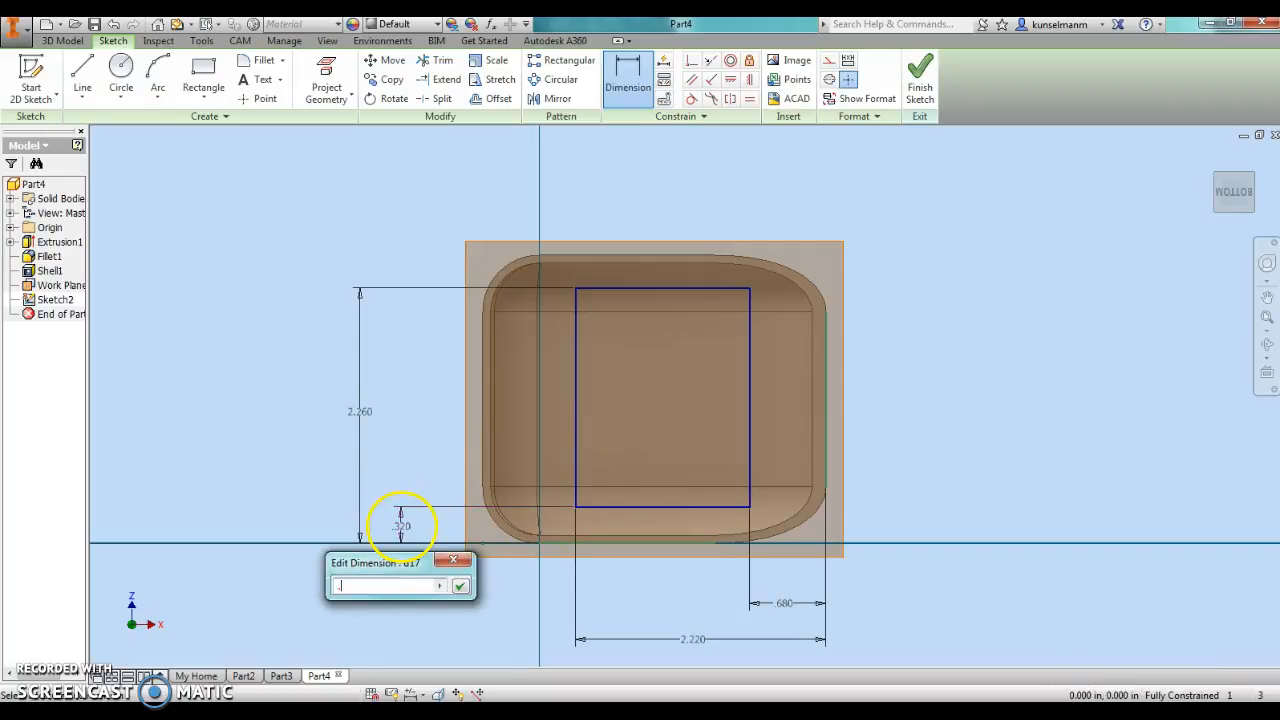
{"action": "type", "text": "29"}
{"action": "key", "text": "Return"}
{"action": "left_click", "coordinate": [374, 543]}
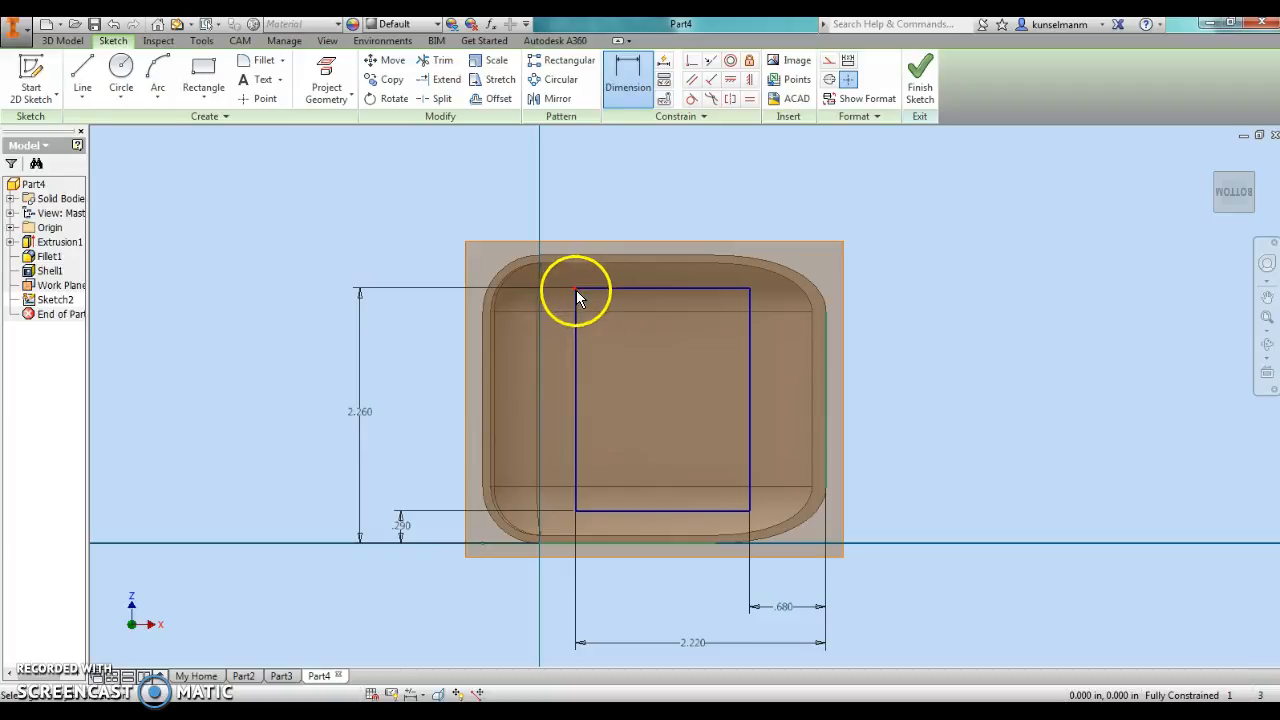
Step: Round all four corners of the sketched rectangle with 0.15 in fillets
{"action": "left_click", "coordinate": [258, 60]}
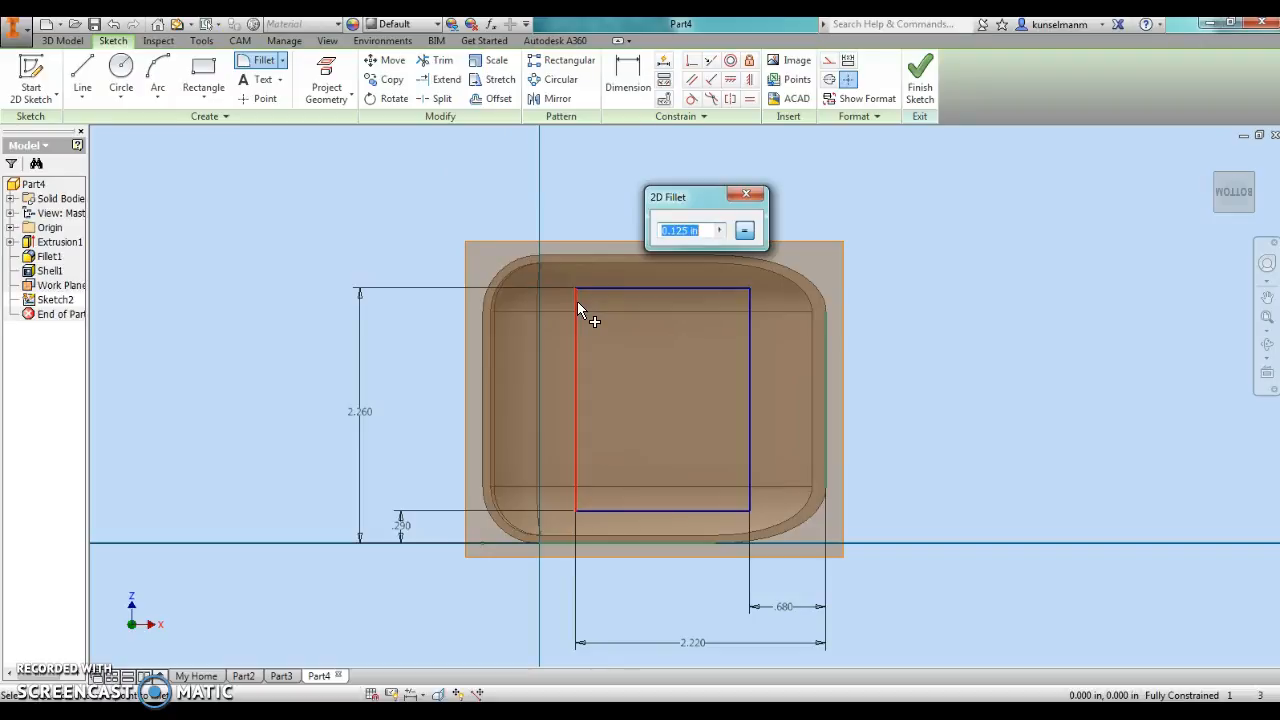
{"action": "left_click", "coordinate": [619, 274]}
{"action": "type", "text": ".15"}
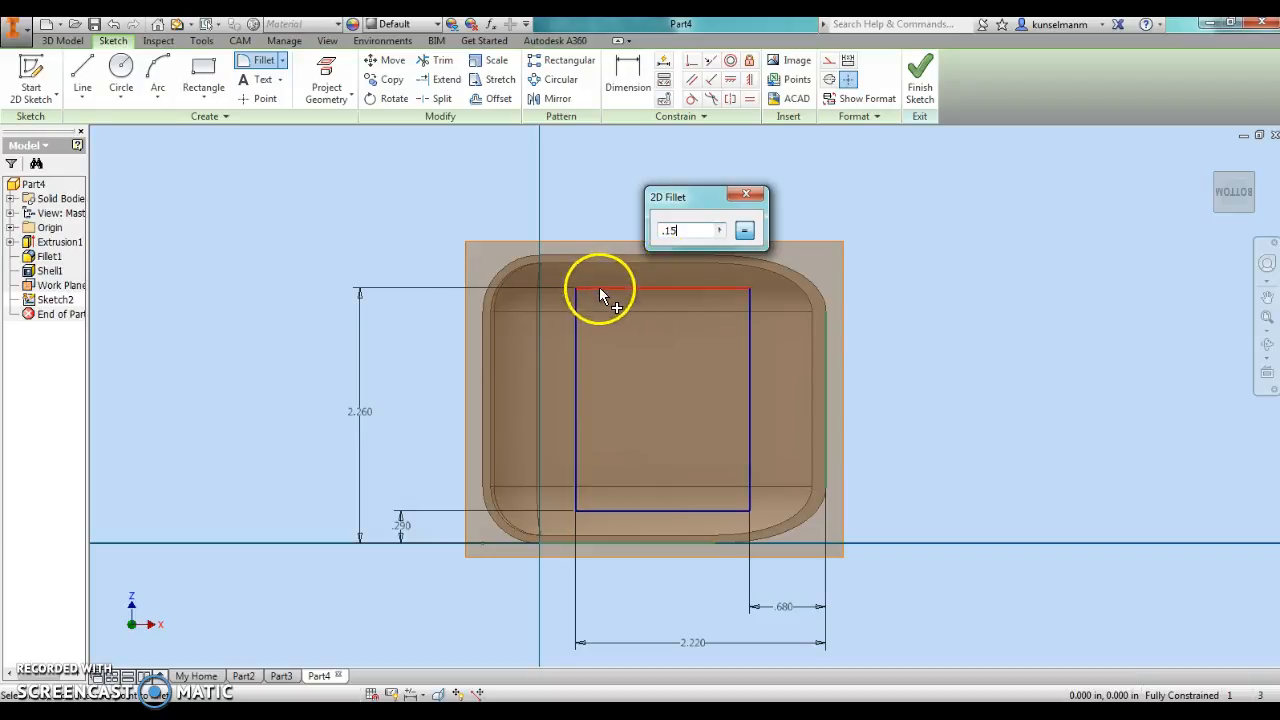
{"action": "left_click", "coordinate": [574, 293]}
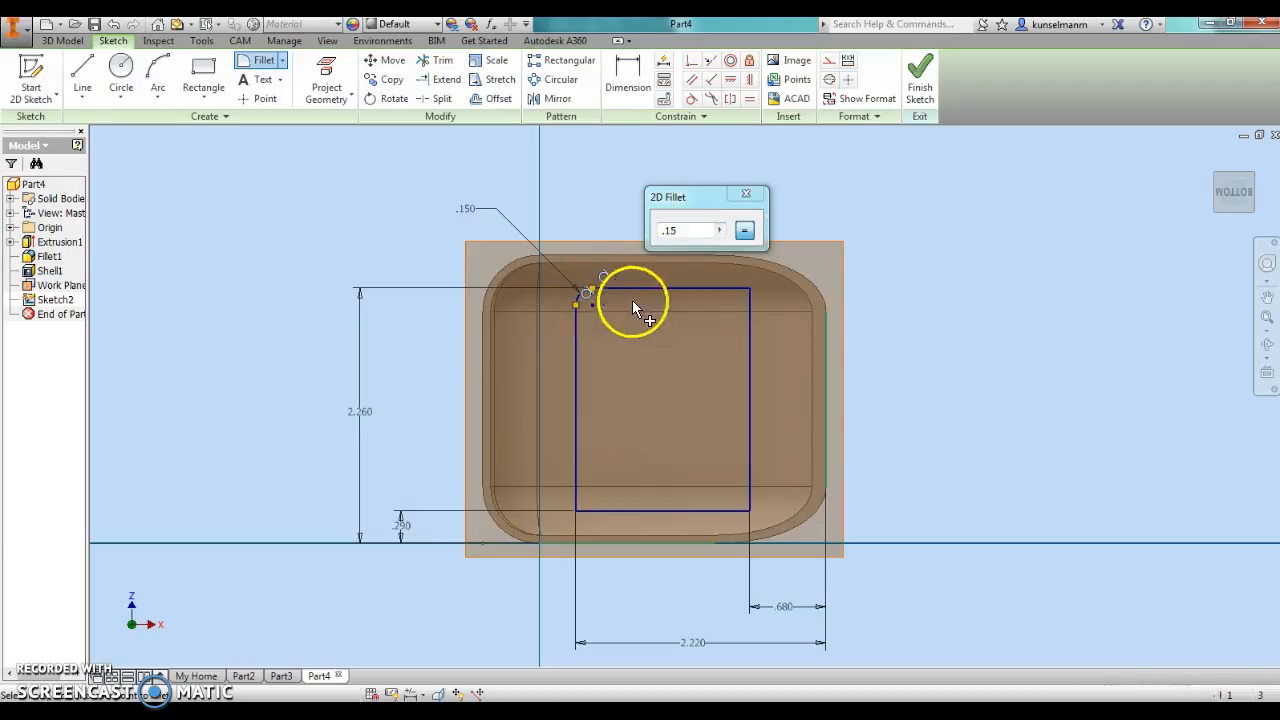
{"action": "left_click", "coordinate": [752, 294]}
{"action": "left_click", "coordinate": [751, 497]}
{"action": "left_click", "coordinate": [576, 493]}
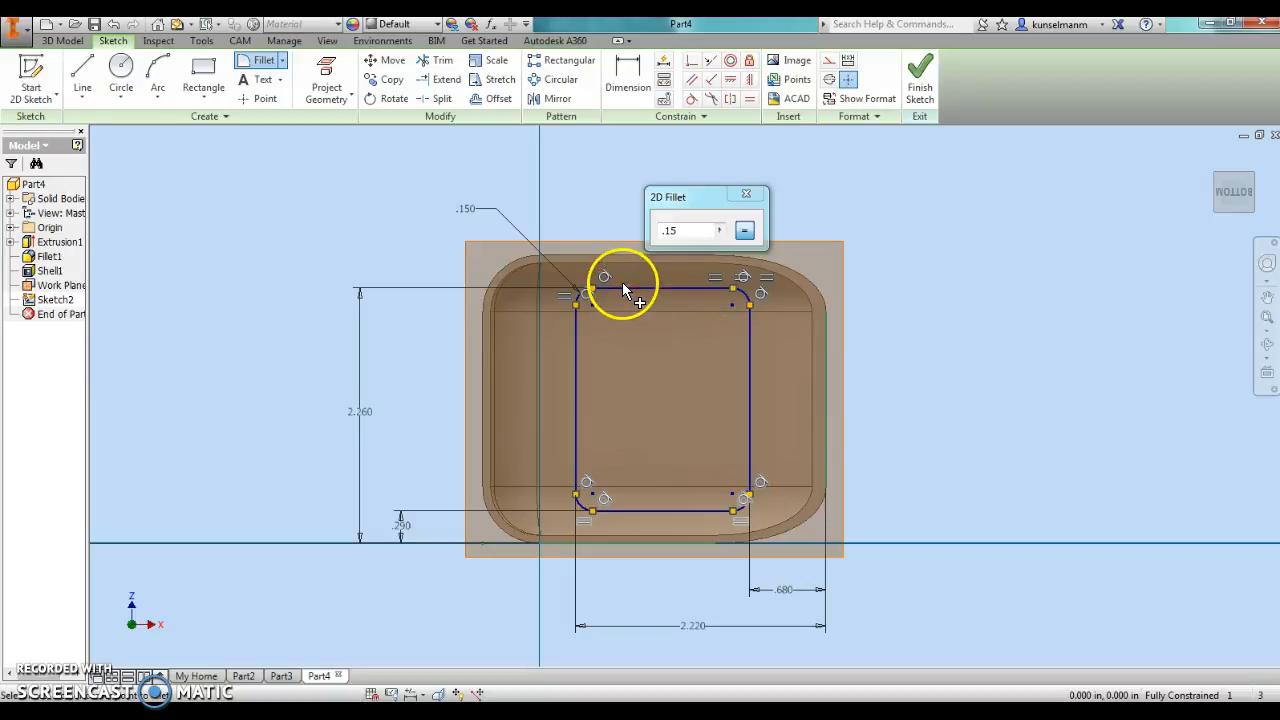
{"action": "left_click", "coordinate": [757, 194]}
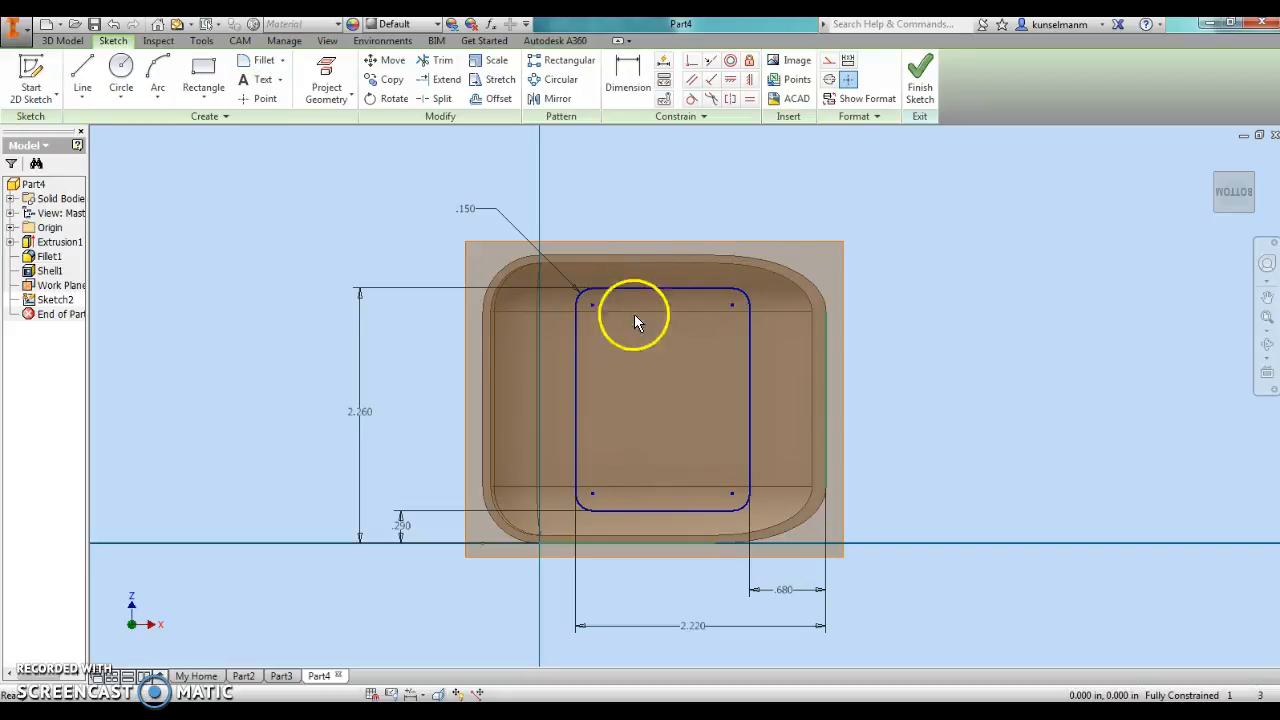
Step: Offset the rounded rectangle 0.05 in inward and finish the sketch
{"action": "left_click", "coordinate": [499, 99]}
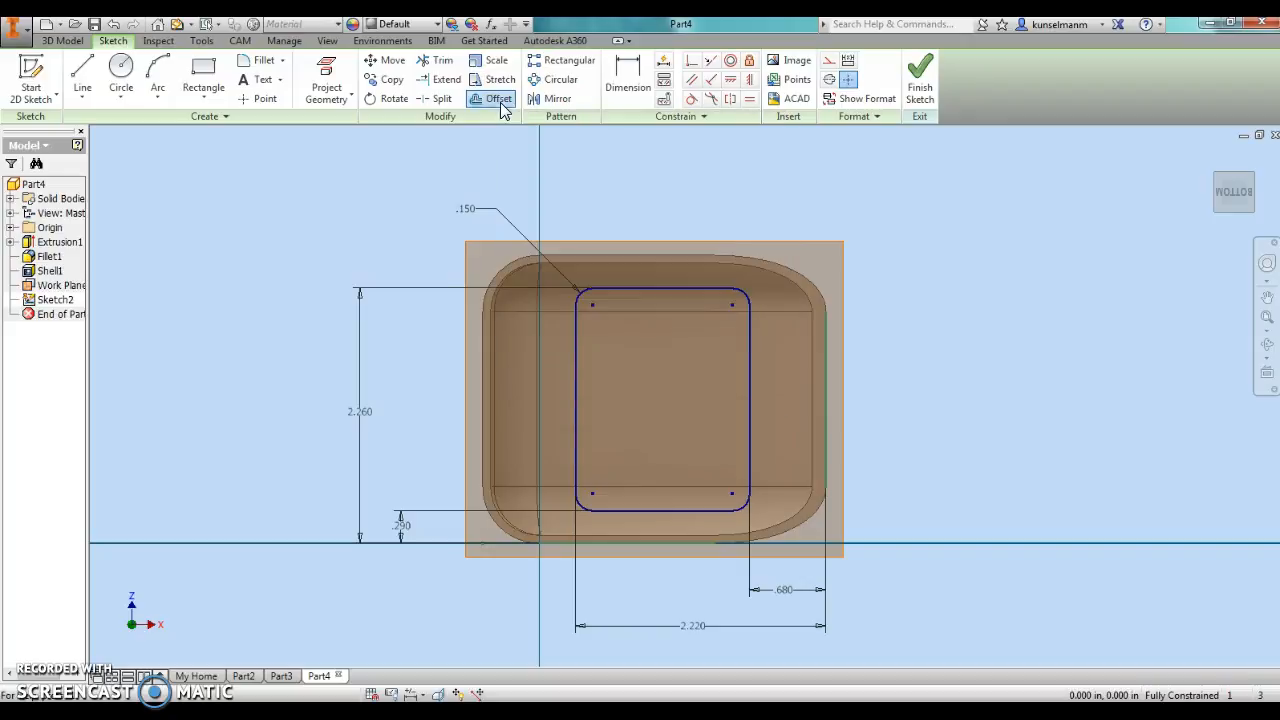
{"action": "left_click", "coordinate": [657, 289]}
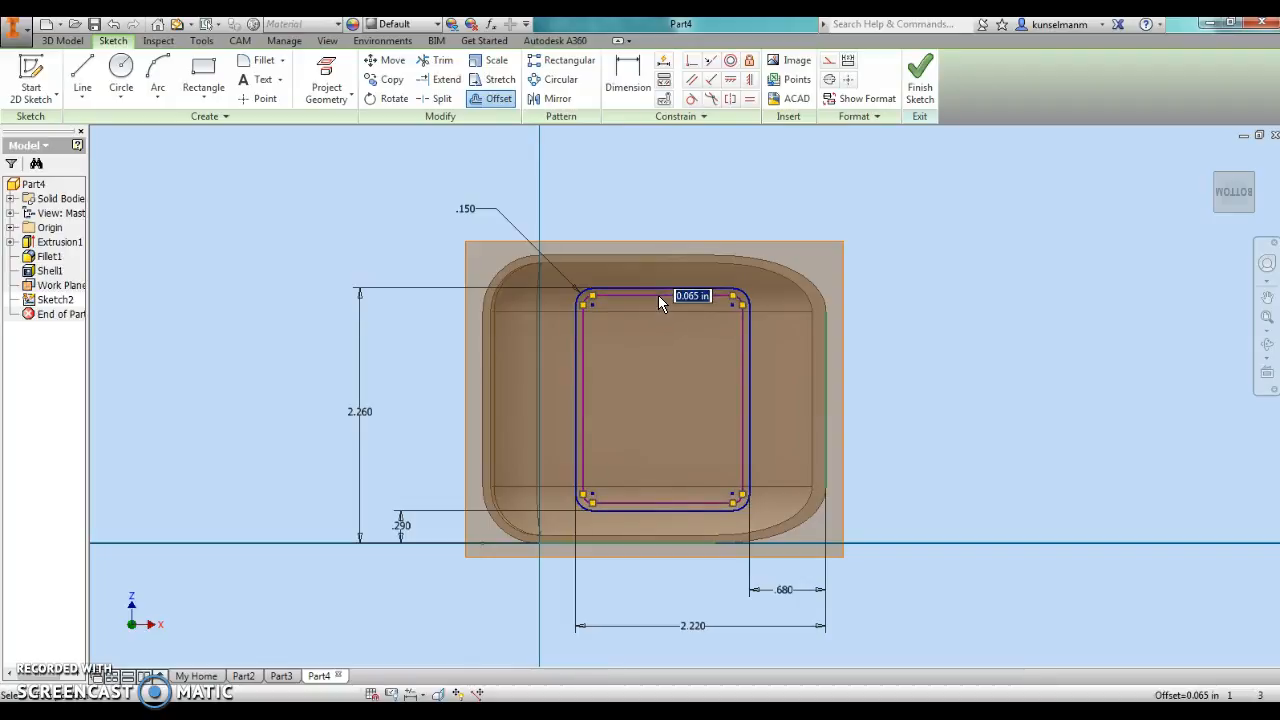
{"action": "type", "text": ".05"}
{"action": "key", "text": "Return"}
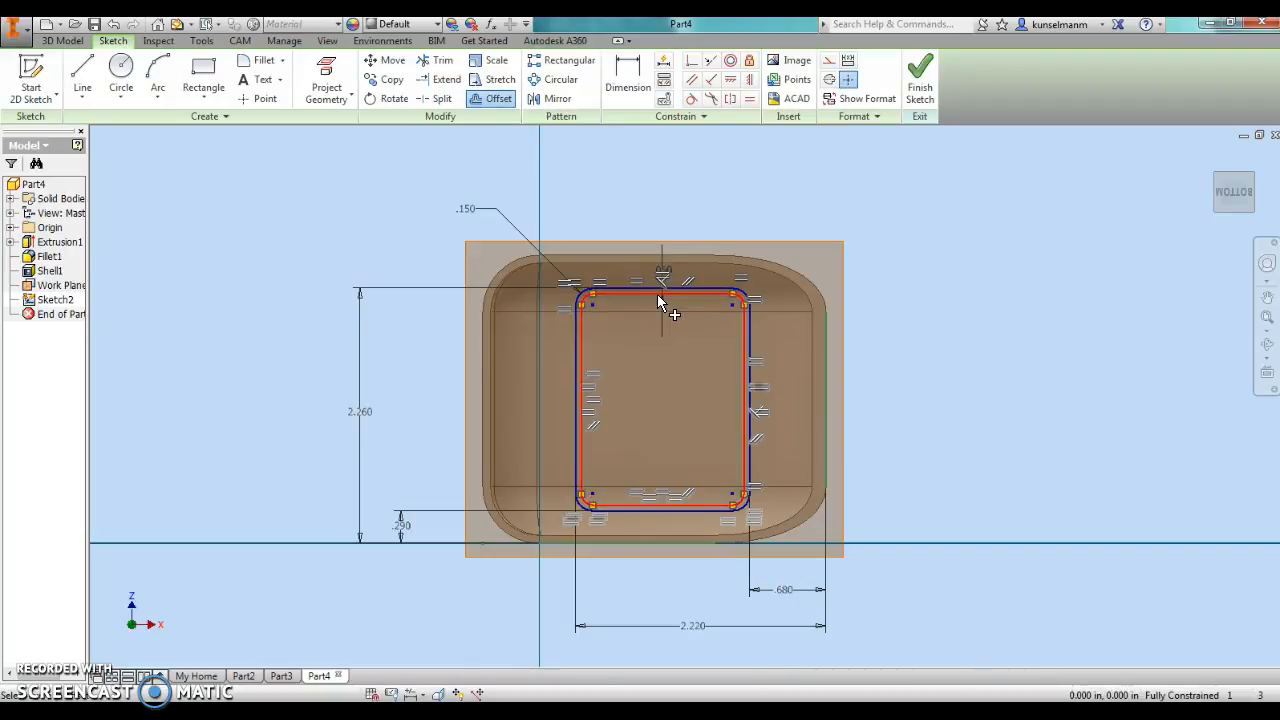
{"action": "left_click", "coordinate": [628, 378]}
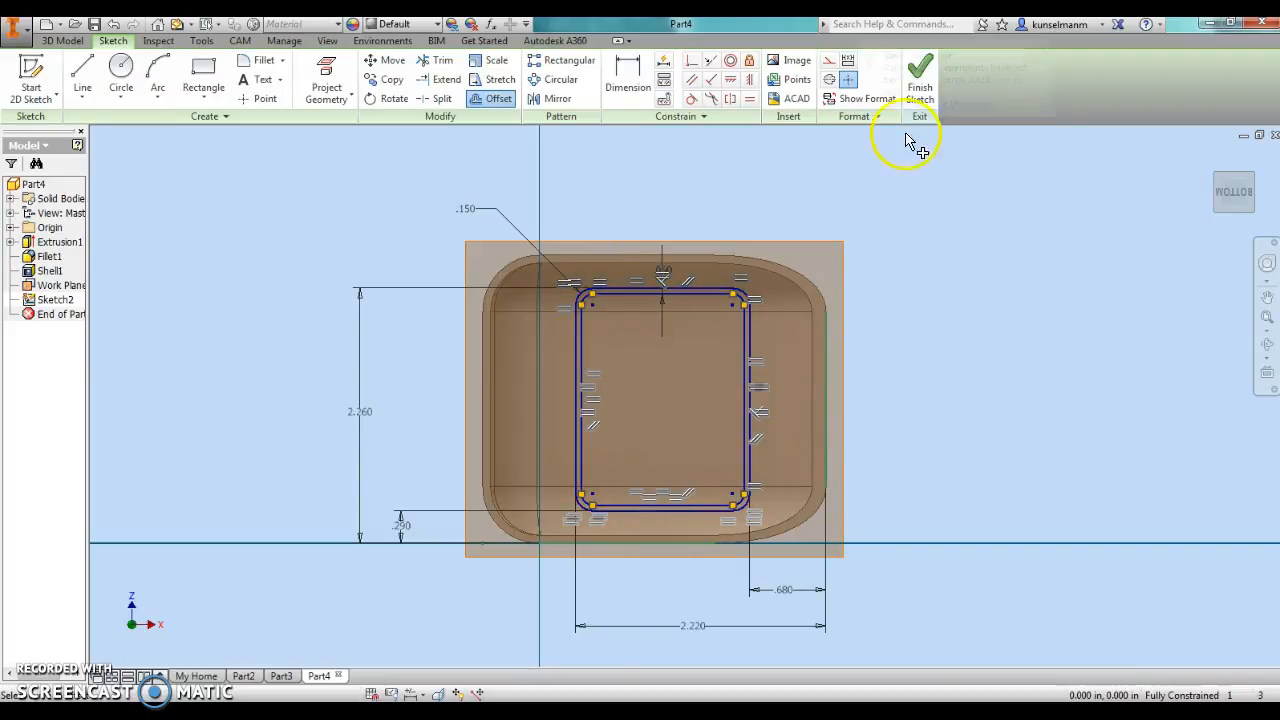
{"action": "left_click", "coordinate": [919, 80]}
Step: Turn off the visibility of the offset work plane below the shell
{"action": "mouse_move", "coordinate": [511, 451]}
{"action": "middle_mouse_down", "text": "shift"}
{"action": "mouse_move", "coordinate": [561, 428]}
{"action": "mouse_move", "coordinate": [543, 380]}
{"action": "mouse_move", "coordinate": [620, 294]}
{"action": "middle_mouse_up", "text": "shift"}
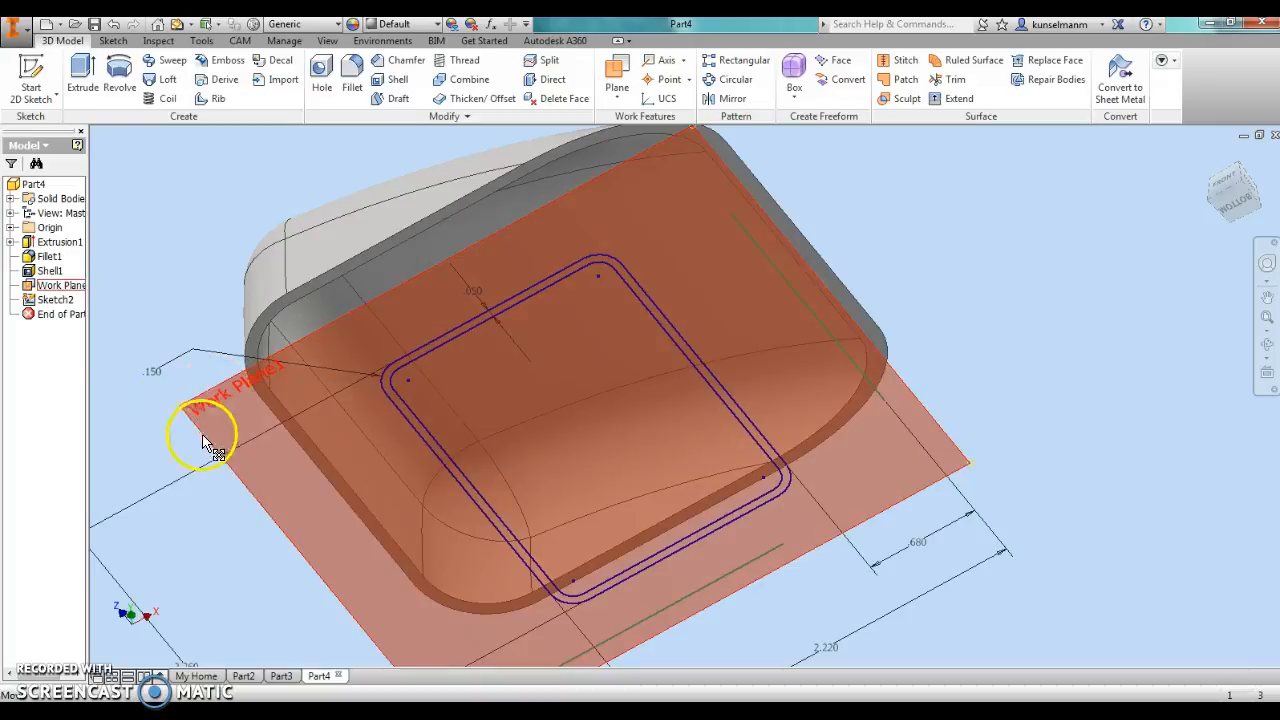
{"action": "right_click", "coordinate": [57, 289]}
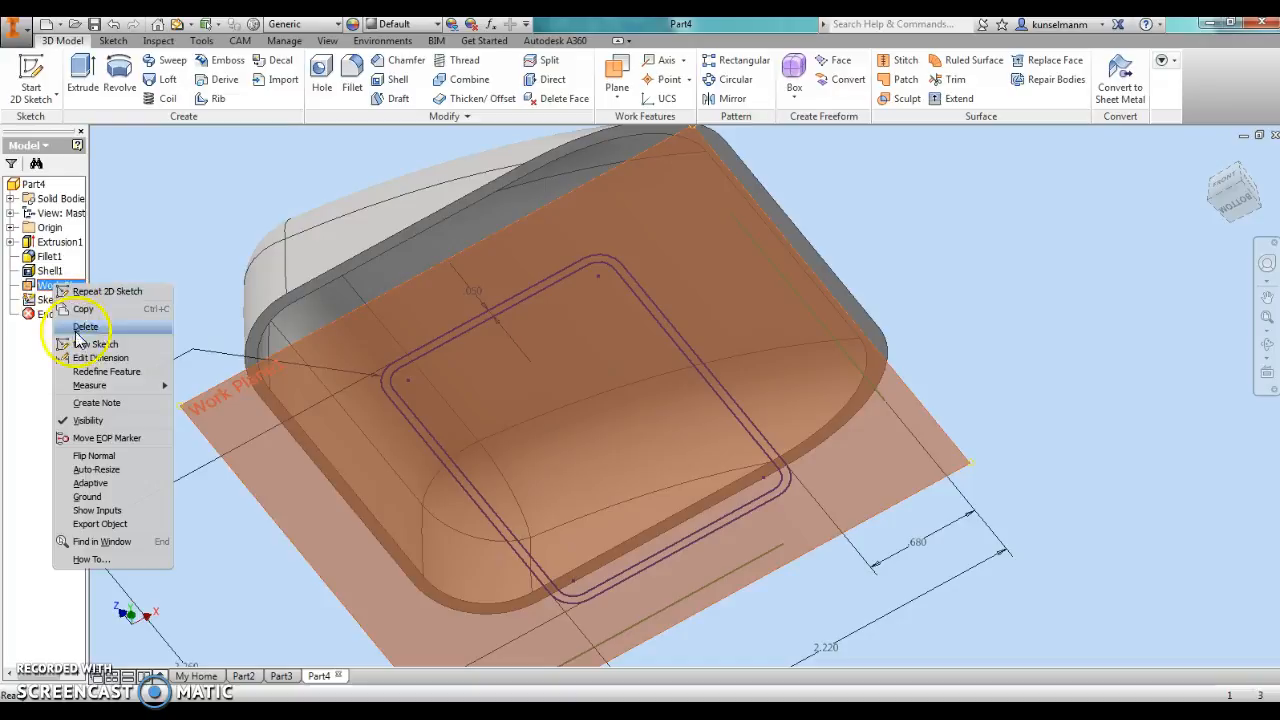
{"action": "left_click", "coordinate": [124, 420]}
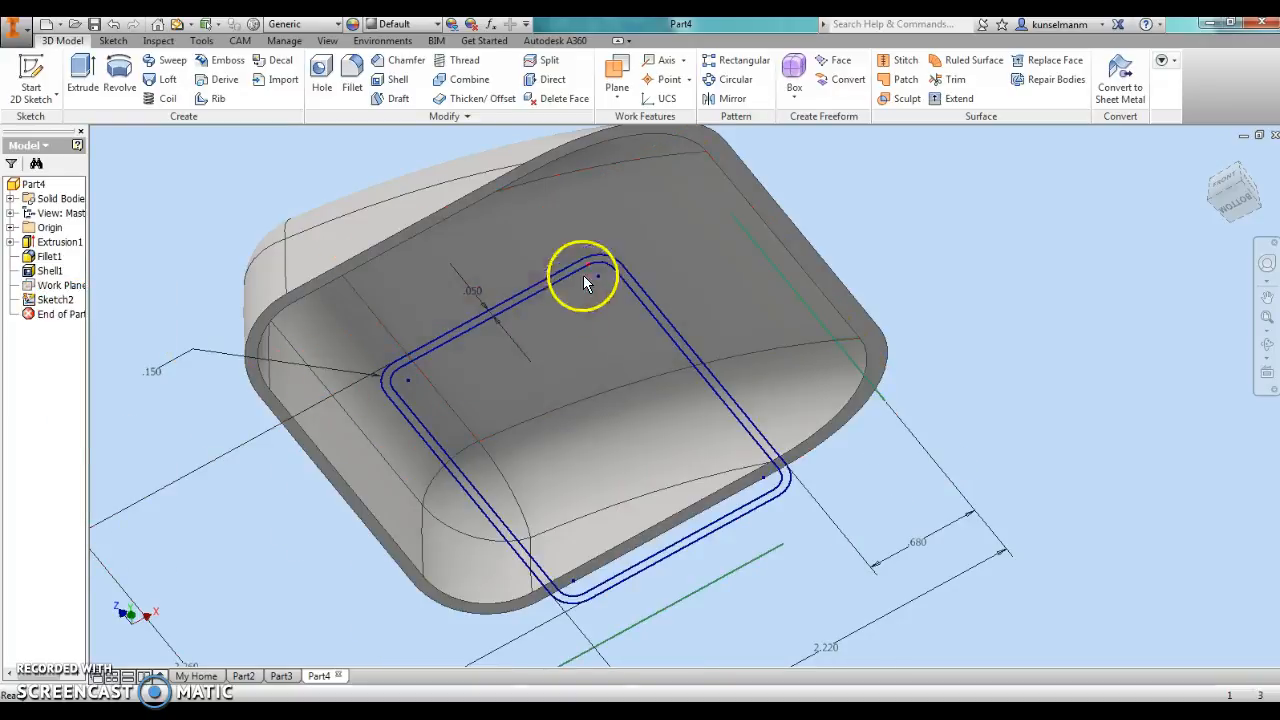
Step: Extrude the thin band between the two rounded rectangles with the To extent, up to the shell's inner top face, joined to the solid
{"action": "left_click", "coordinate": [84, 75]}
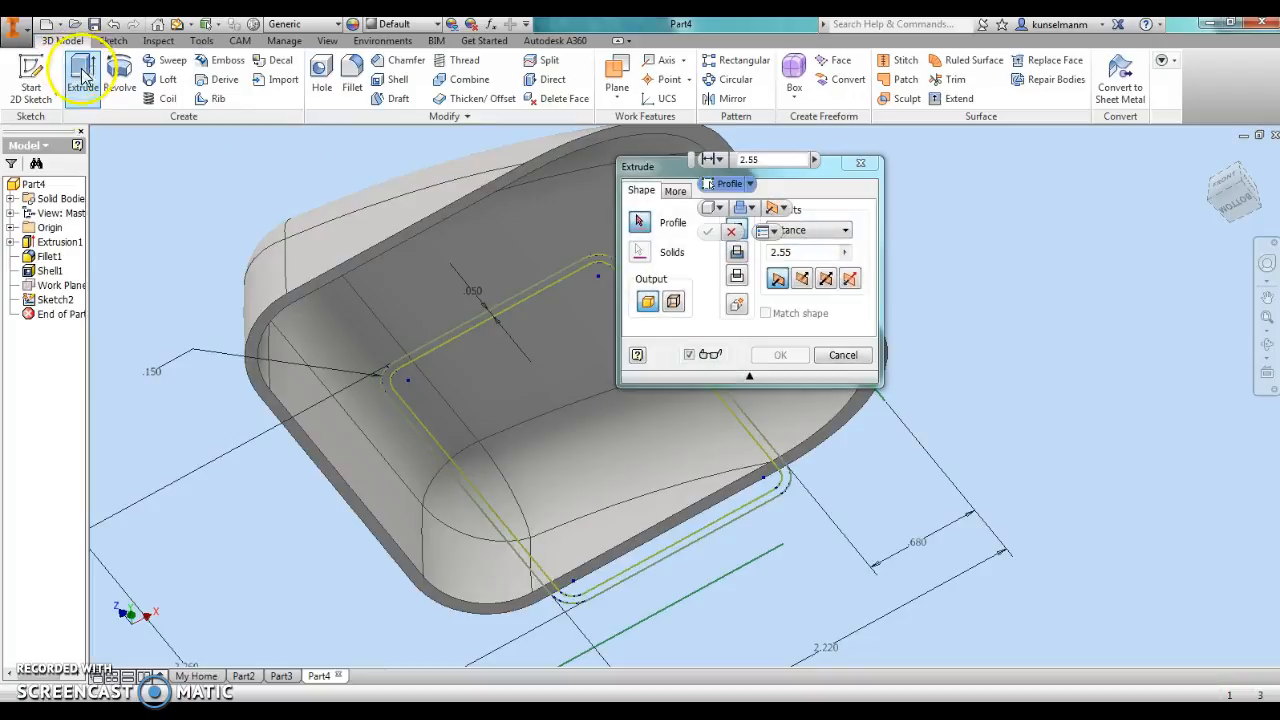
{"action": "left_click", "coordinate": [399, 400]}
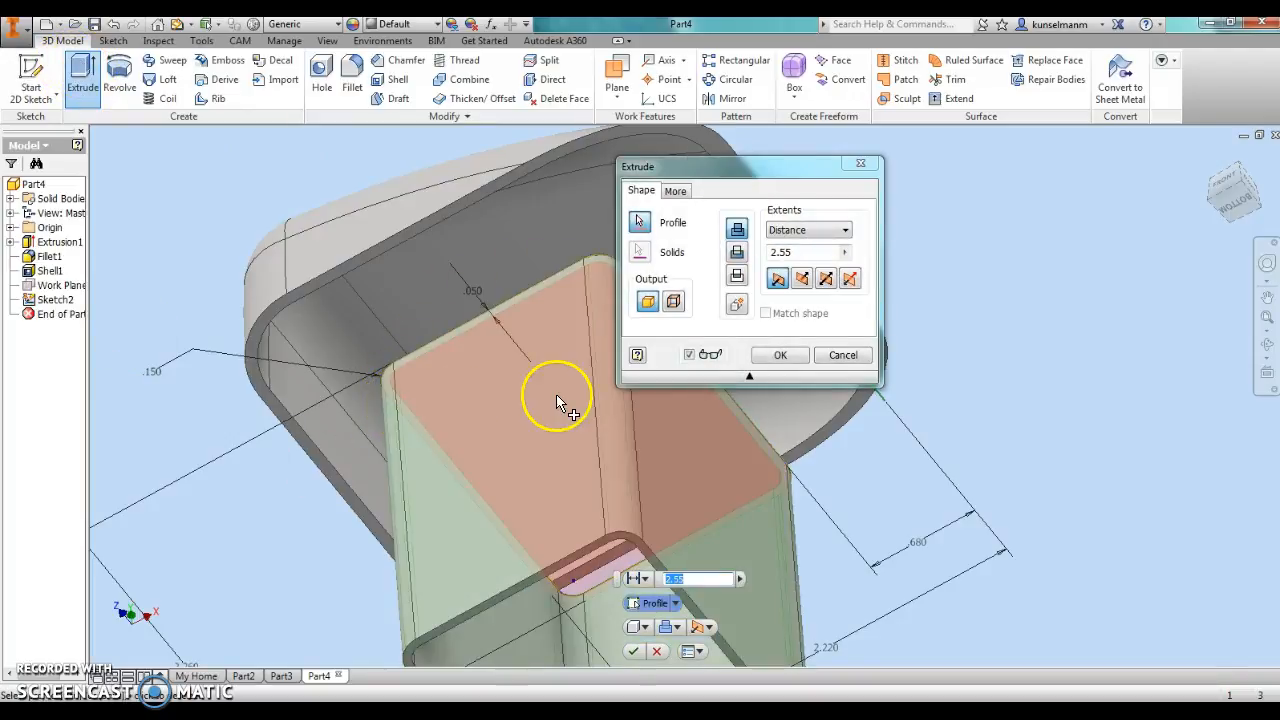
{"action": "middle_click_drag", "start_coordinate": [537, 363], "coordinate": [500, 378], "text": "shift"}
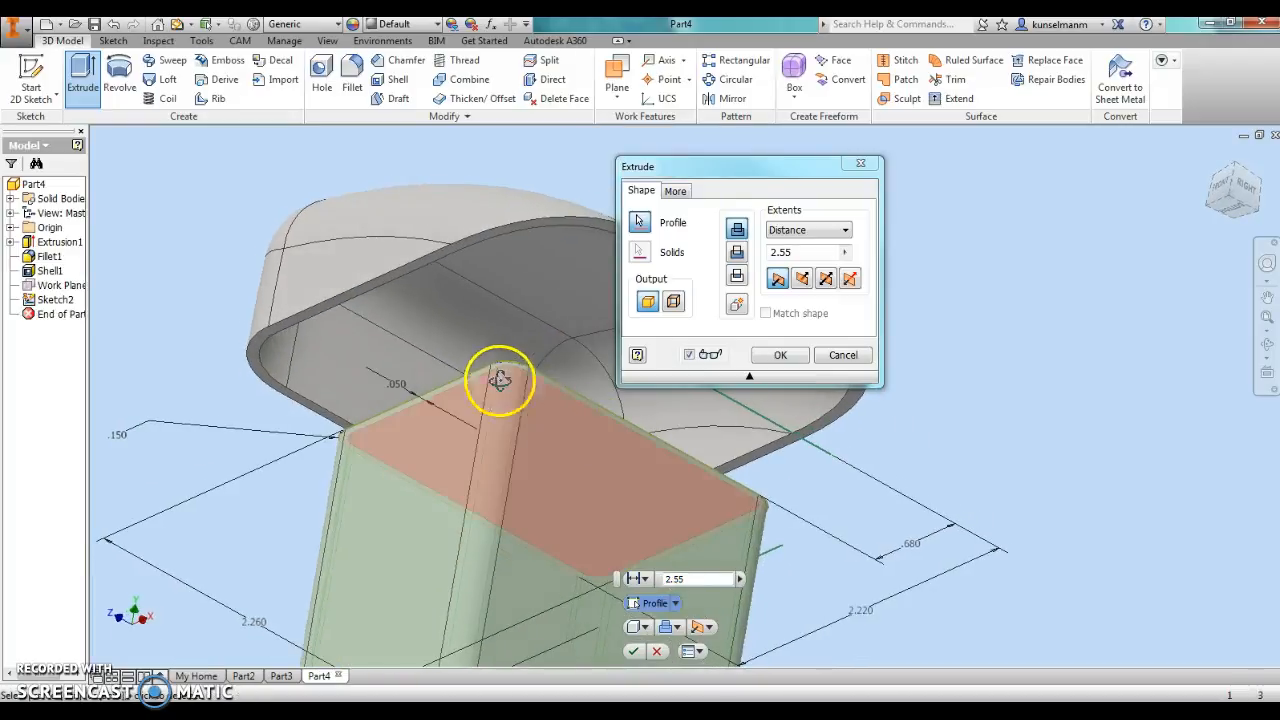
{"action": "left_click", "coordinate": [845, 230]}
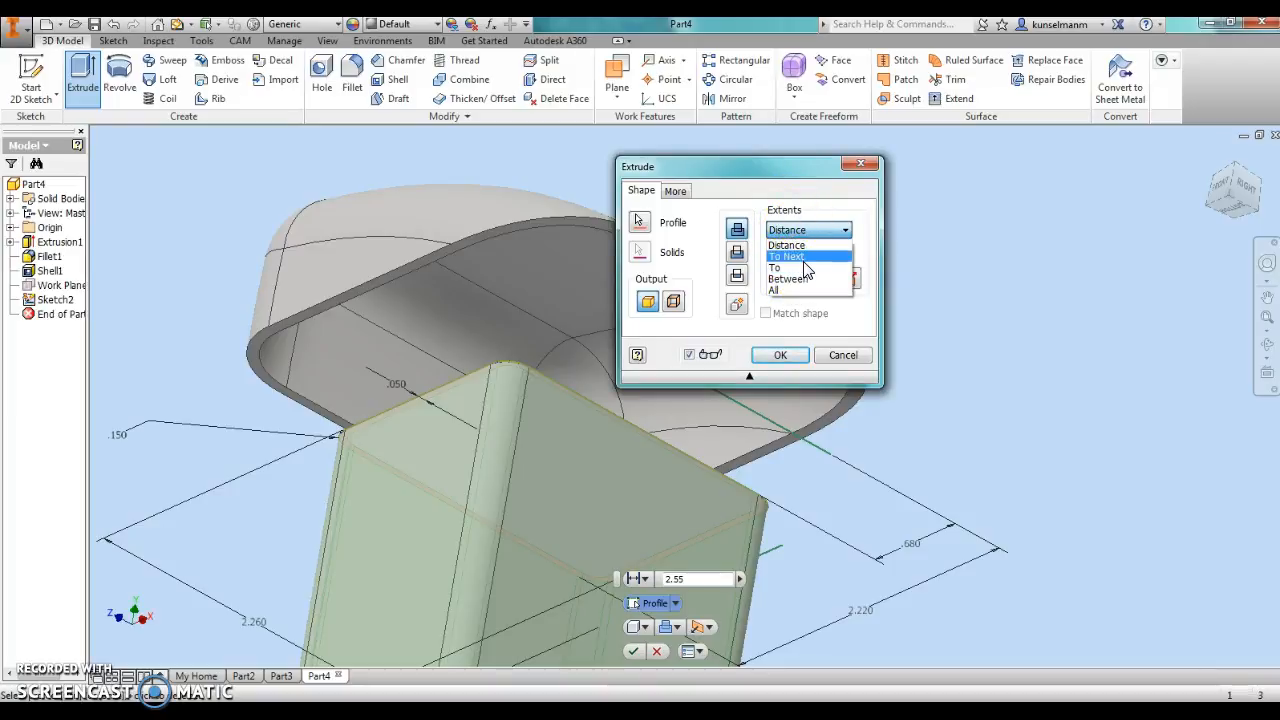
{"action": "left_click", "coordinate": [806, 268]}
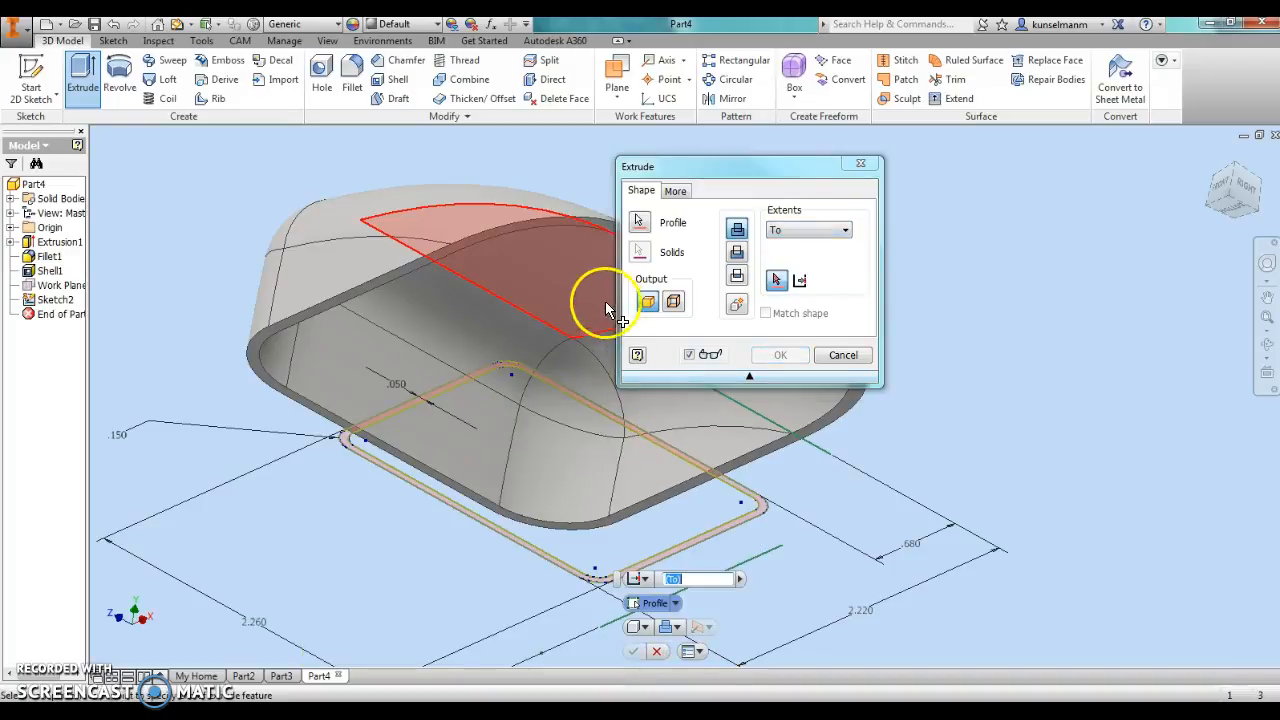
{"action": "middle_click_drag", "start_coordinate": [577, 294], "coordinate": [608, 280], "text": "shift"}
{"action": "scroll", "coordinate": [607, 279], "scroll_direction": "up", "scroll_amount": 2}
{"action": "left_click", "coordinate": [569, 269]}
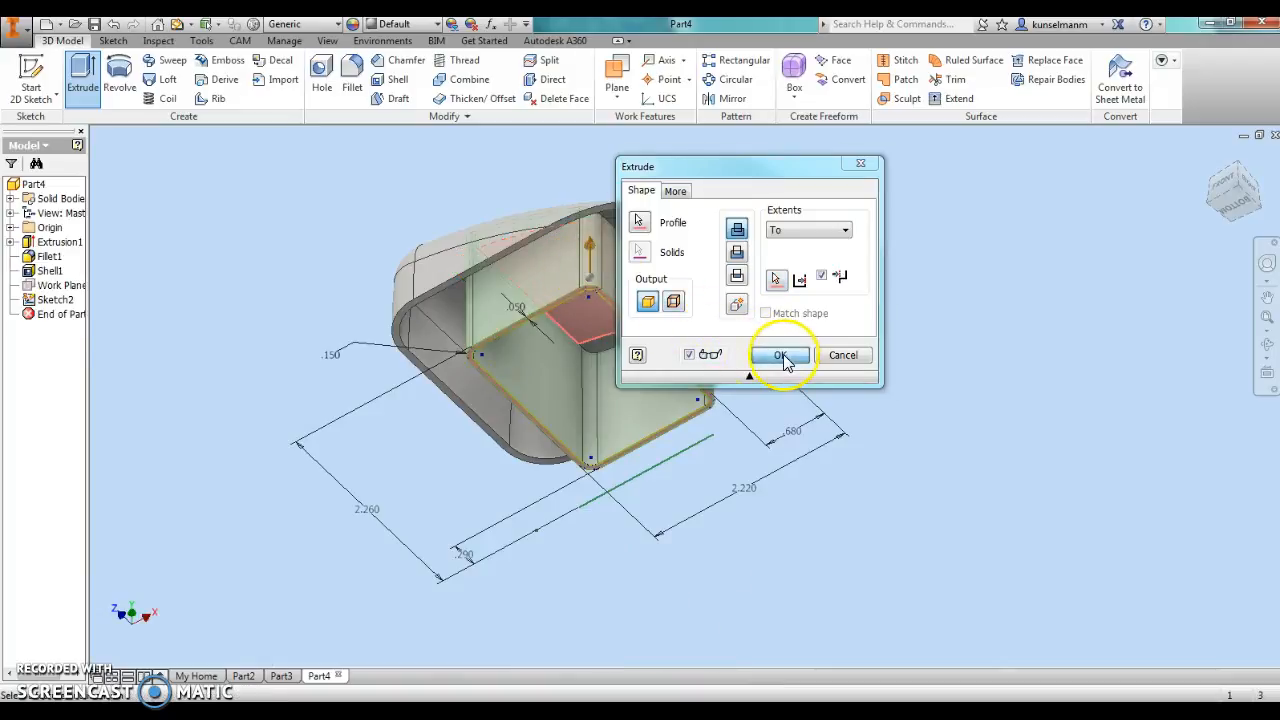
{"action": "left_click", "coordinate": [781, 356]}
{"action": "middle_click_drag", "start_coordinate": [623, 303], "coordinate": [598, 288], "text": "shift"}
{"action": "scroll", "coordinate": [532, 278], "scroll_direction": "up", "scroll_amount": 5}
{"action": "scroll", "coordinate": [283, 377], "scroll_direction": "down", "scroll_amount": 5}
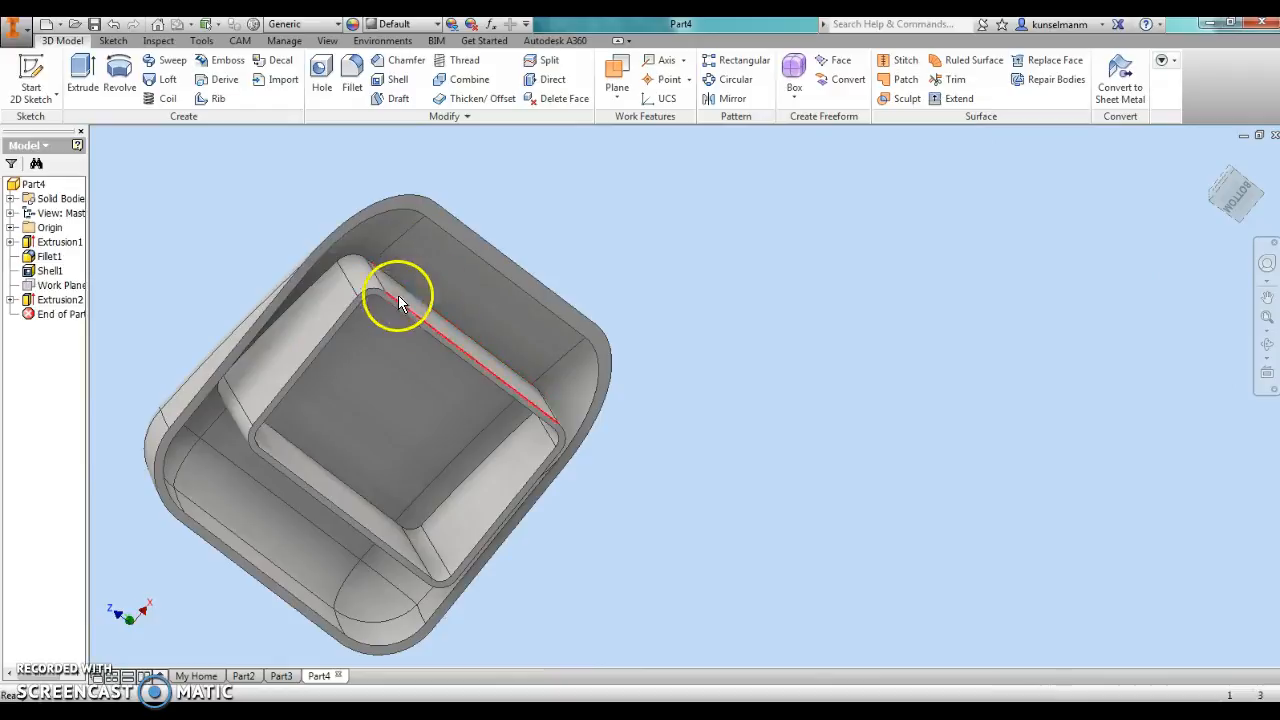